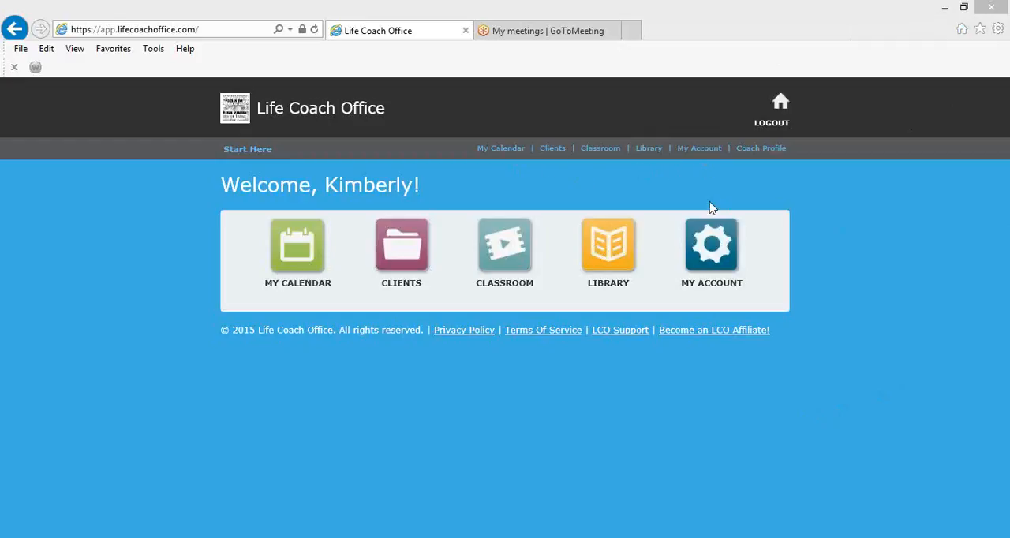
# Open the Standard Client Meeting template from the account's coaching journal templates
pyautogui.click(713, 261)
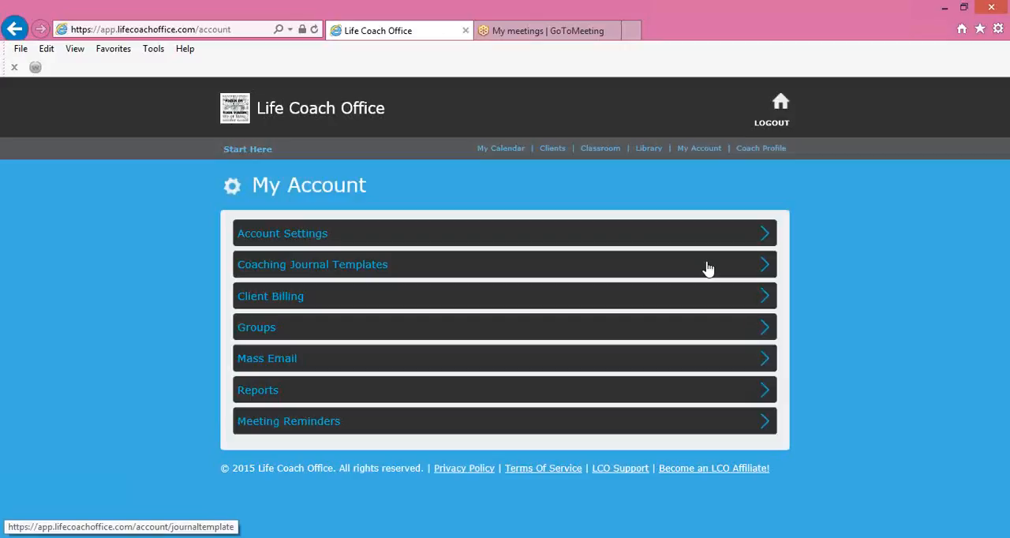
pyautogui.click(707, 269)
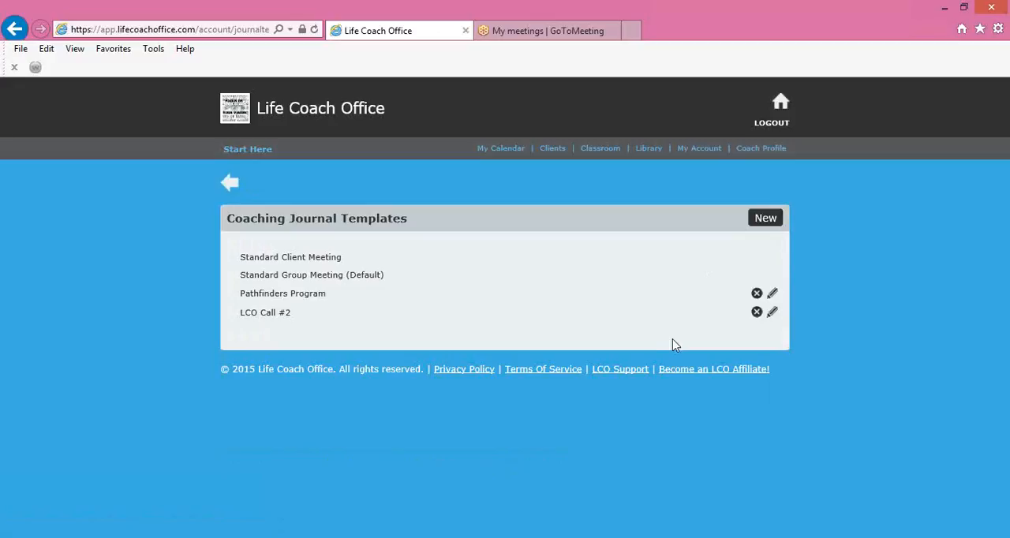
pyautogui.click(326, 260)
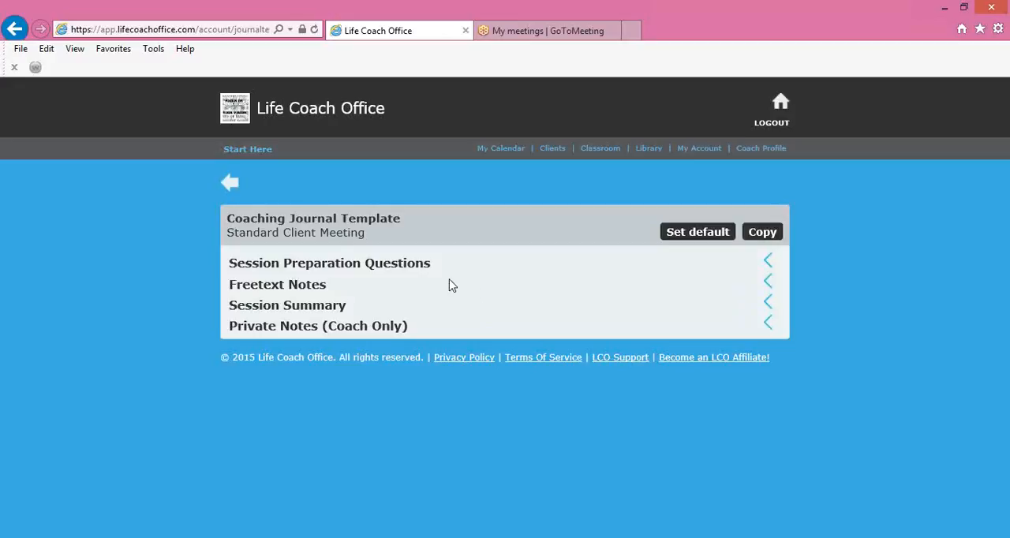
# Expand the Session Preparation Questions section of the template, read through all its questions, and collapse it again
pyautogui.click(768, 262)
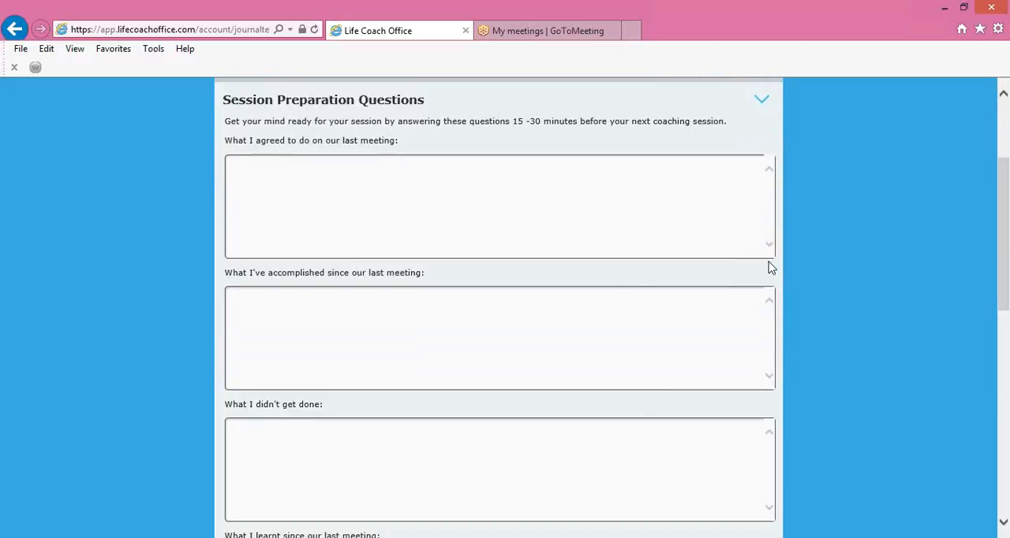
pyautogui.scroll(-3, 770, 267)
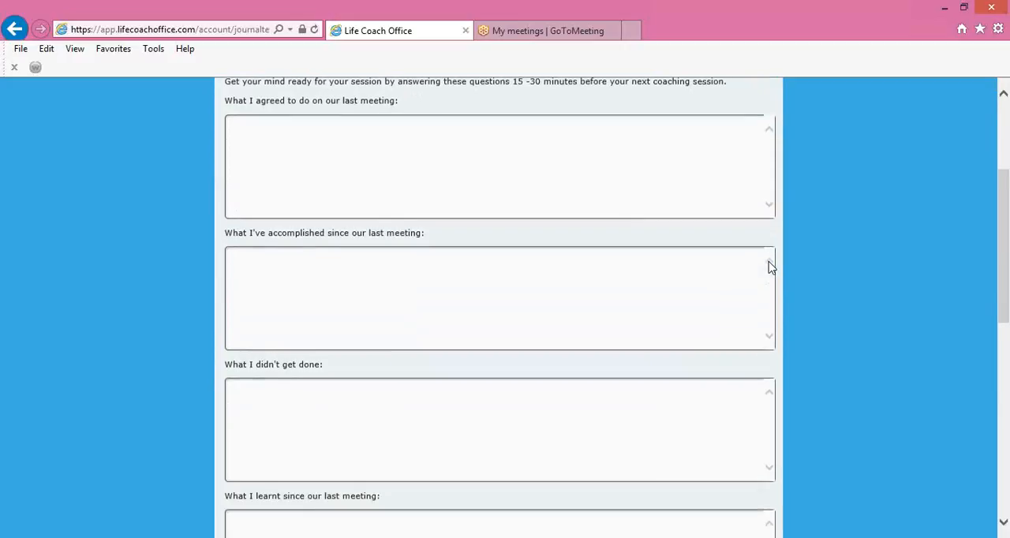
pyautogui.scroll(-1, 770, 267)
pyautogui.scroll(-3, 770, 267)
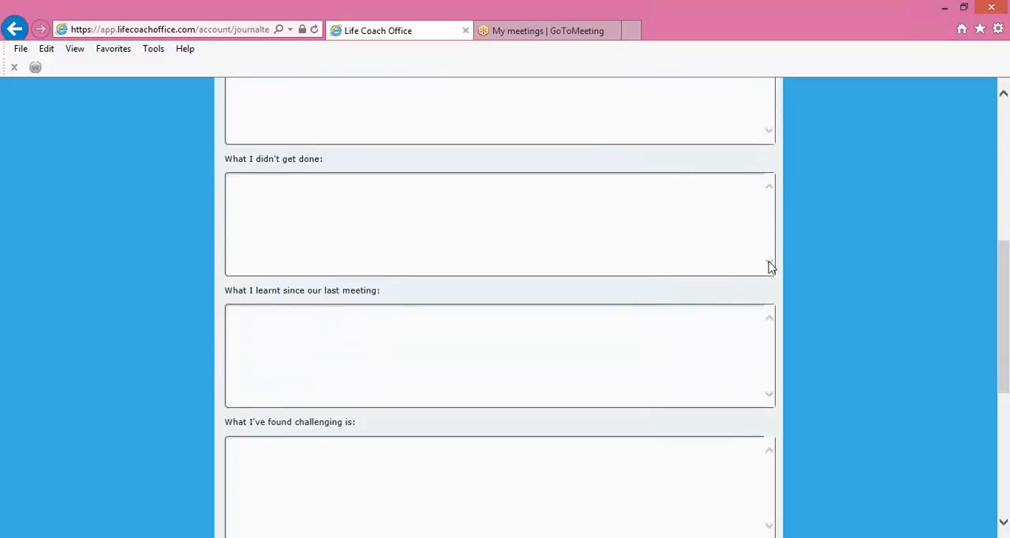
pyautogui.scroll(-2, 771, 268)
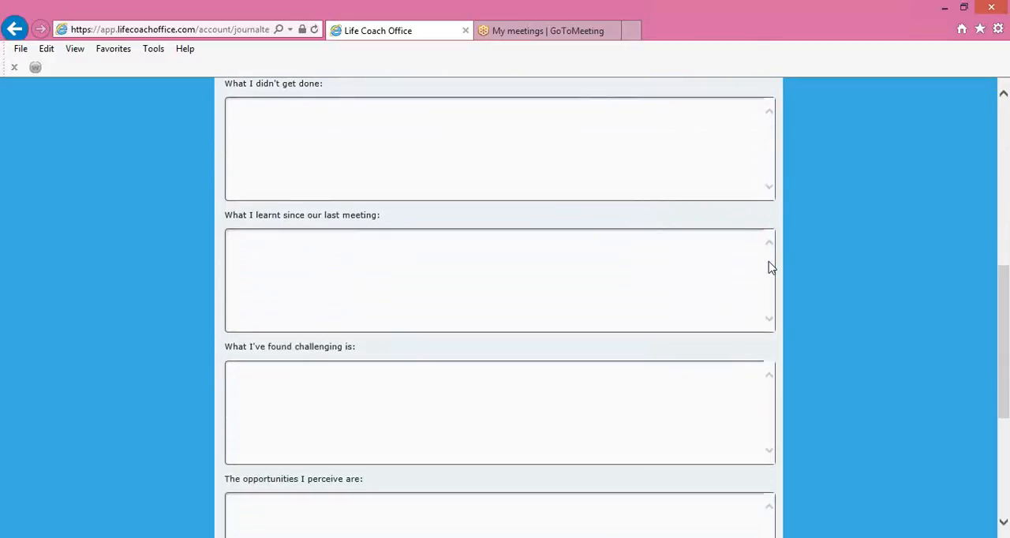
pyautogui.scroll(-2, 770, 267)
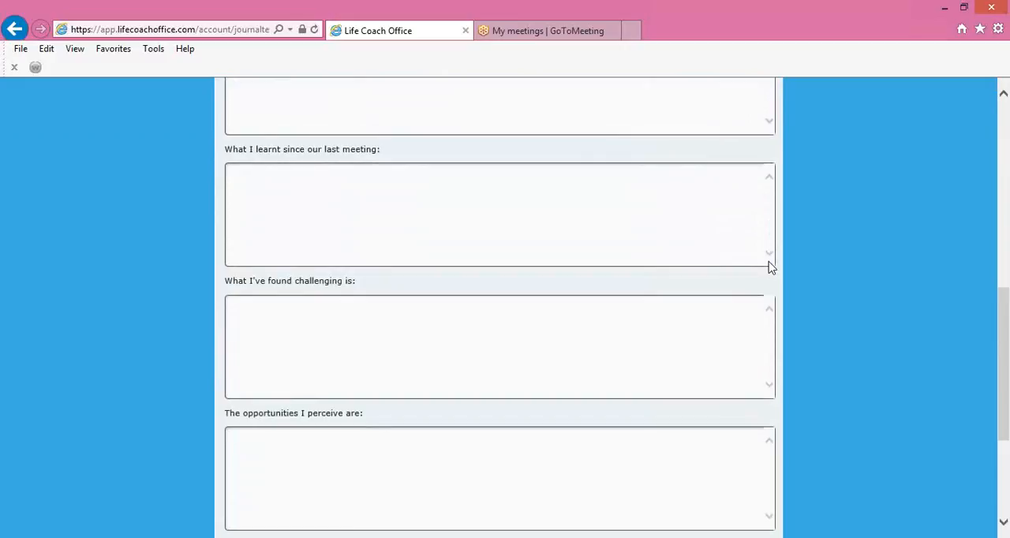
pyautogui.scroll(-3, 771, 268)
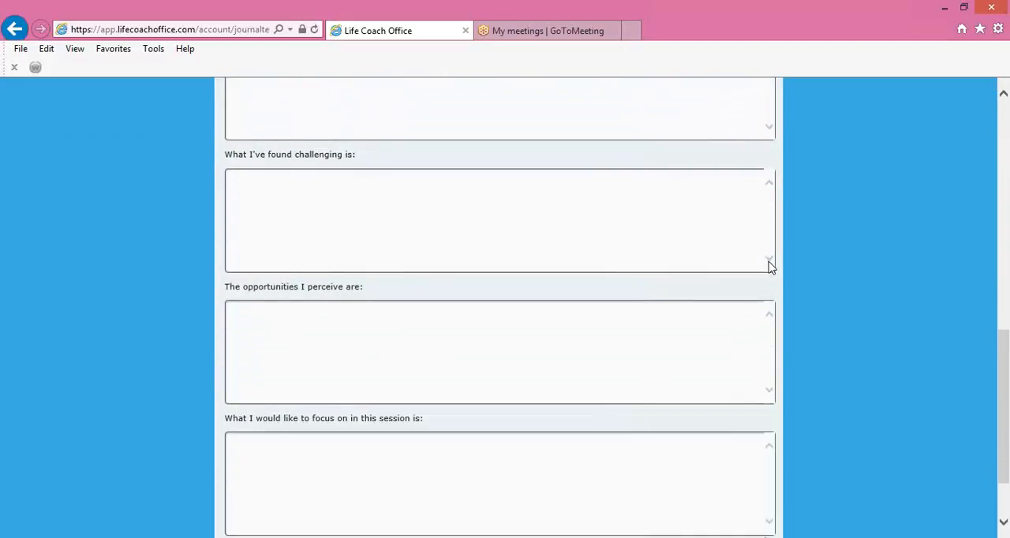
pyautogui.scroll(-2, 770, 268)
pyautogui.scroll(-1, 770, 267)
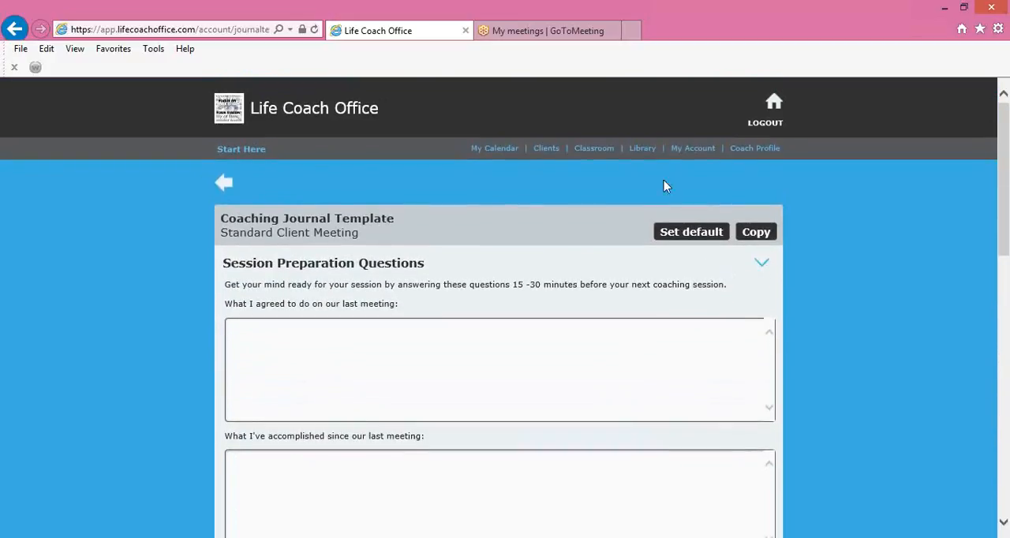
pyautogui.click(761, 266)
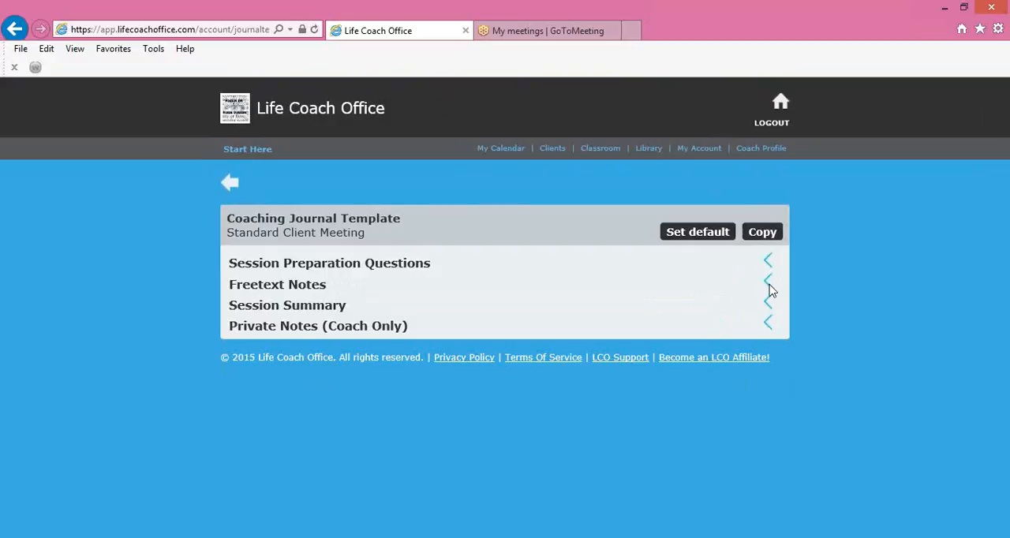
# Review the template's Freetext Notes section and the Session Summary questions, collapsing each section after viewing it
pyautogui.click(768, 290)
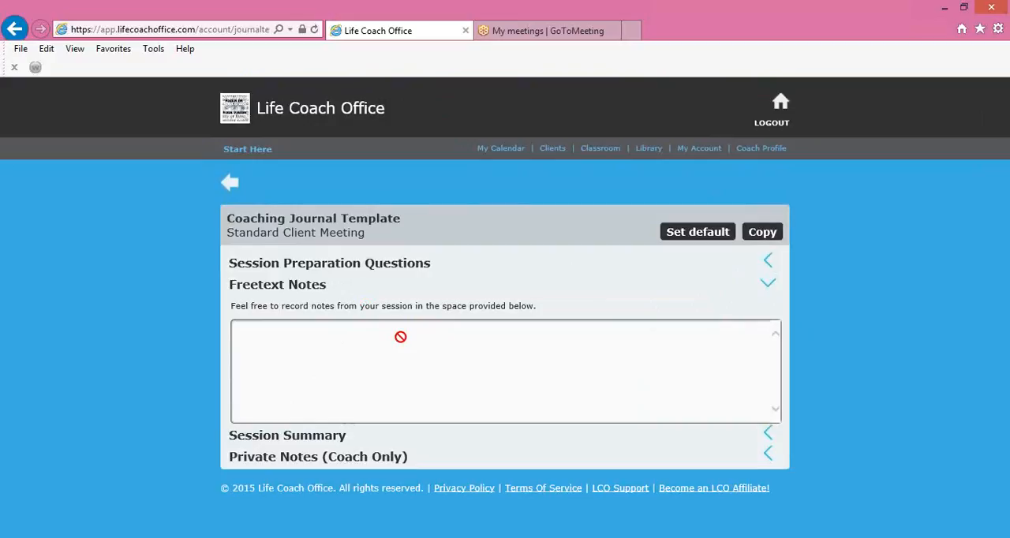
pyautogui.click(768, 286)
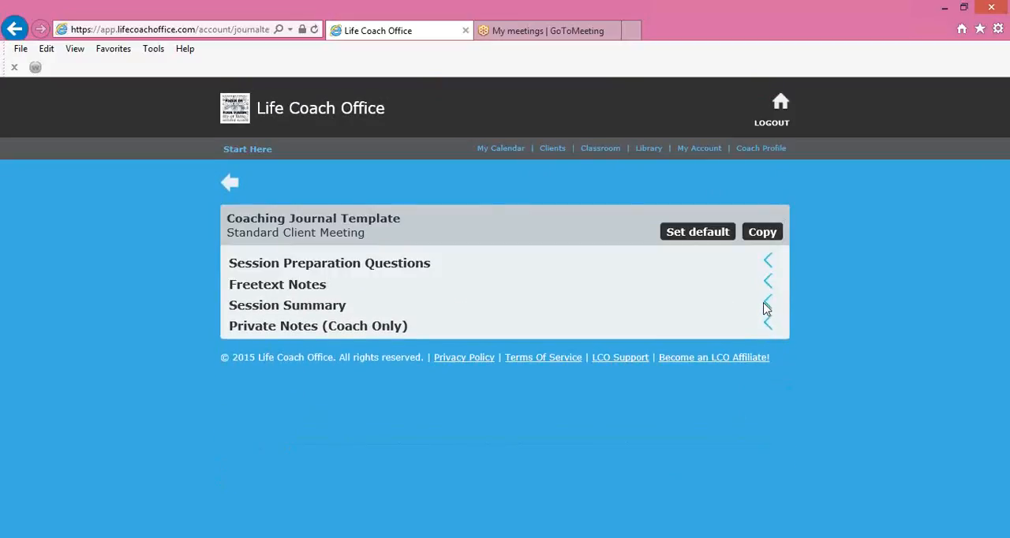
pyautogui.click(767, 305)
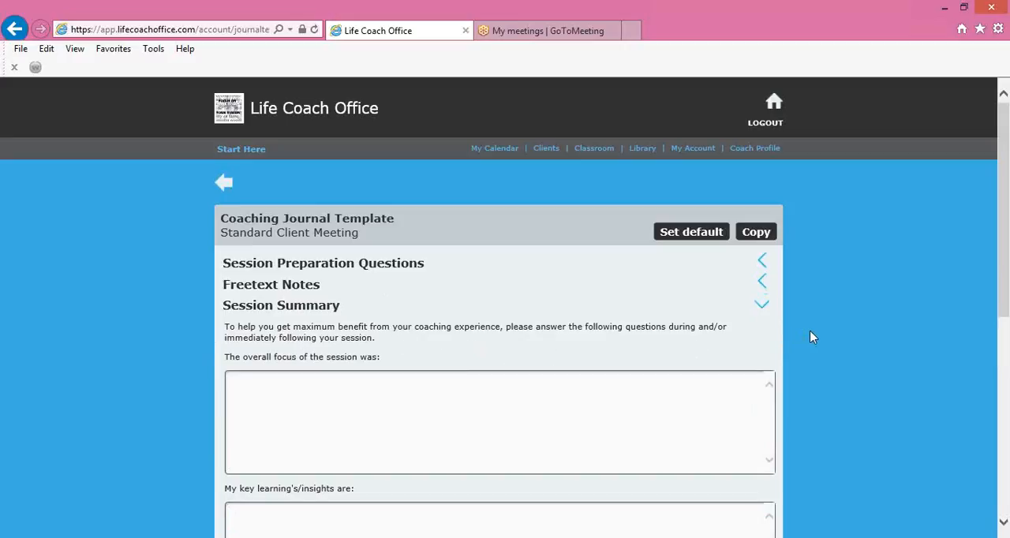
pyautogui.scroll(-3, 813, 337)
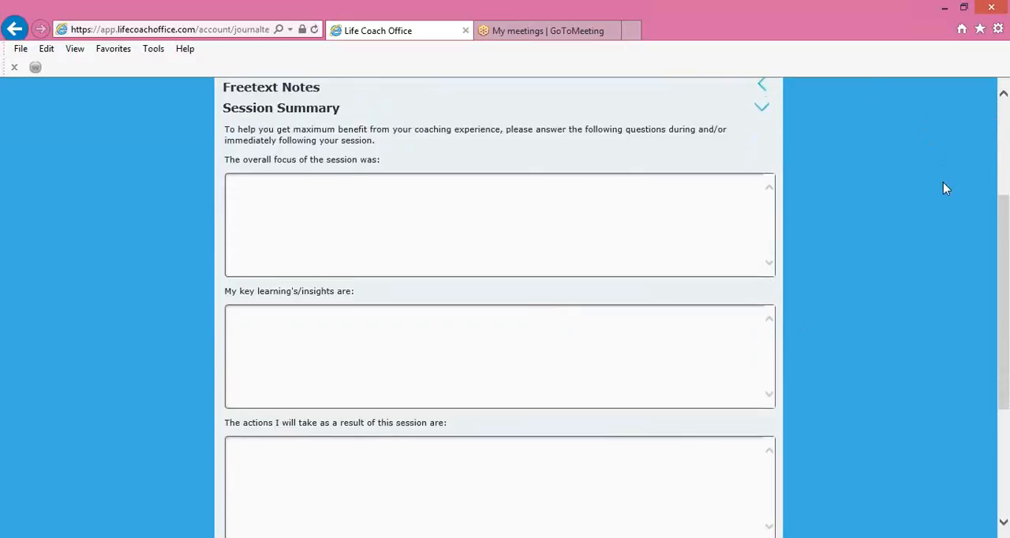
pyautogui.scroll(-3, 946, 187)
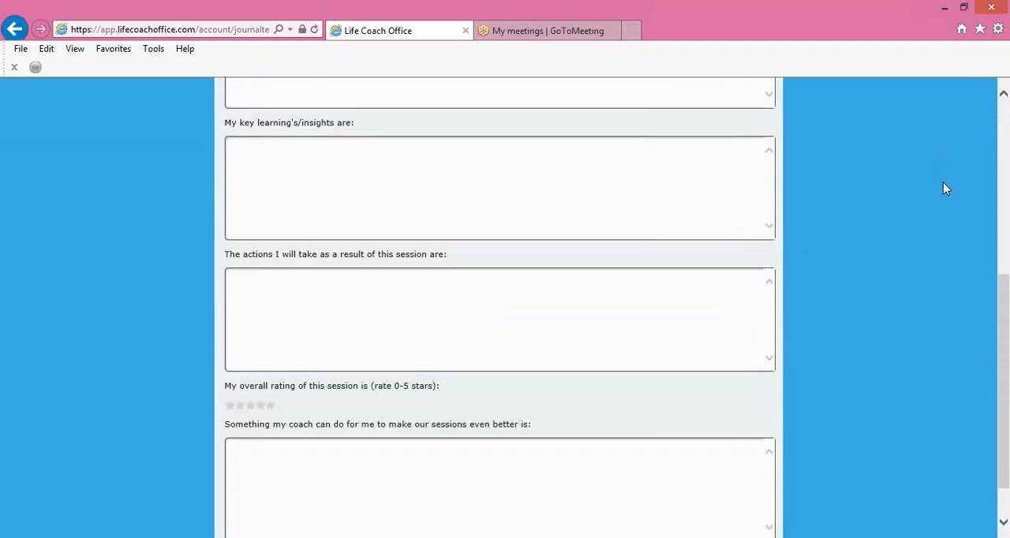
pyautogui.scroll(-2, 946, 189)
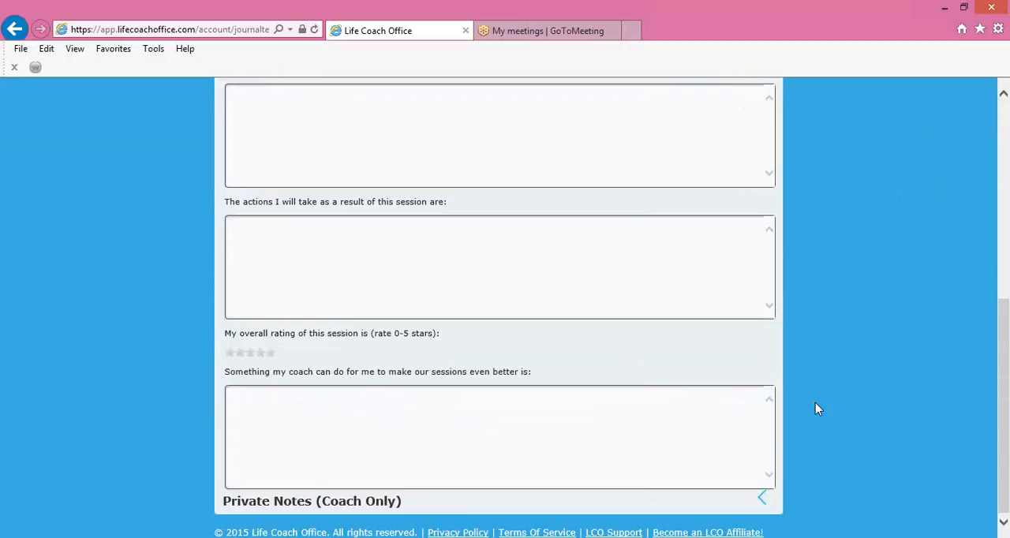
pyautogui.scroll(-1, 815, 403)
pyautogui.scroll(5, 799, 352)
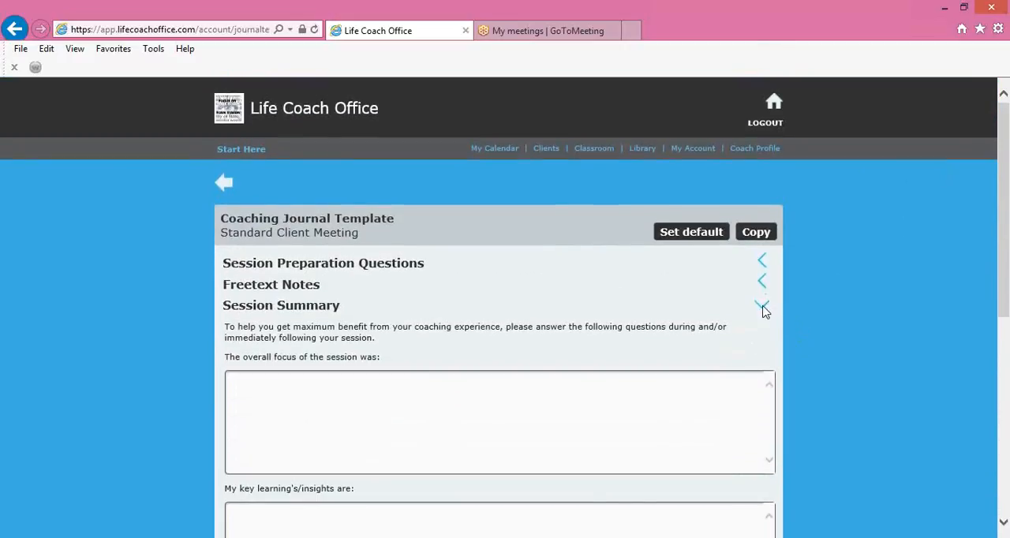
pyautogui.rightClick(763, 310)
pyautogui.click(828, 297)
pyautogui.click(762, 307)
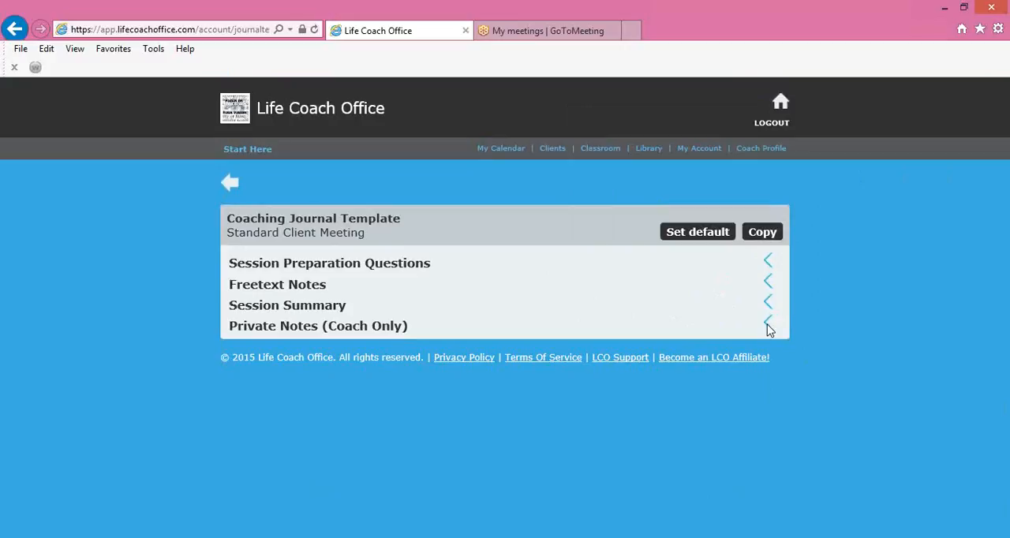
# Expand the Private Notes (Coach Only) section and read through its questions down to the self rating
pyautogui.click(767, 326)
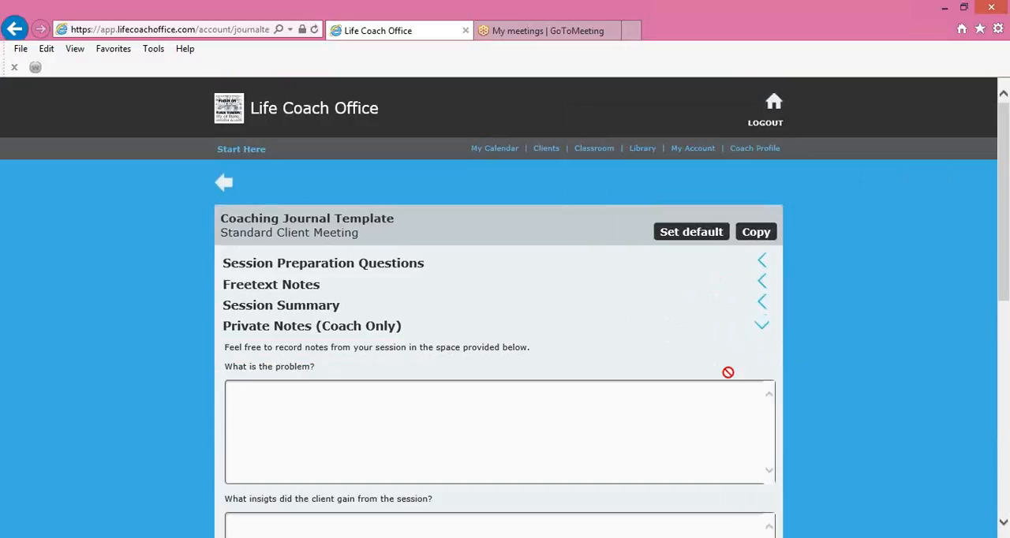
pyautogui.scroll(-3, 692, 415)
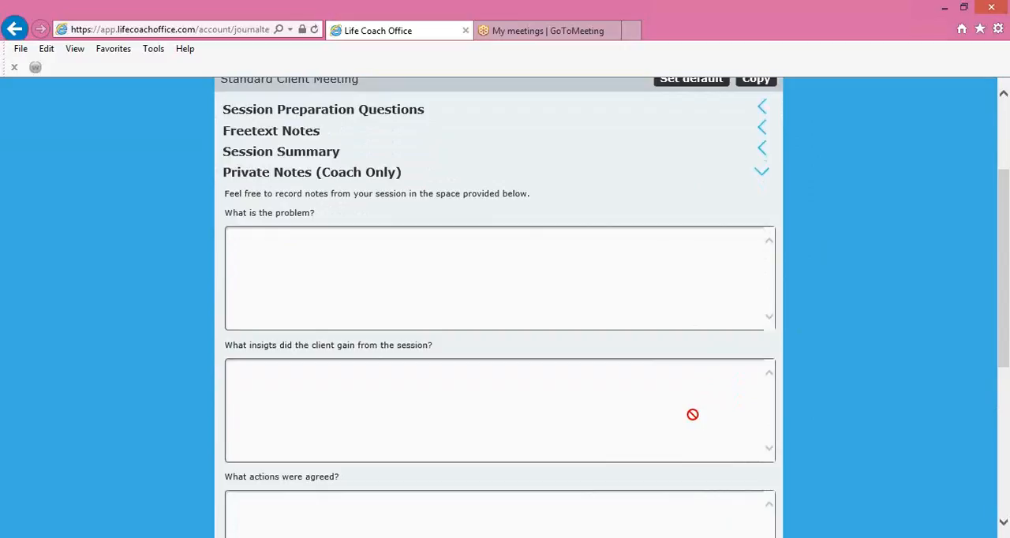
pyautogui.scroll(-5, 692, 414)
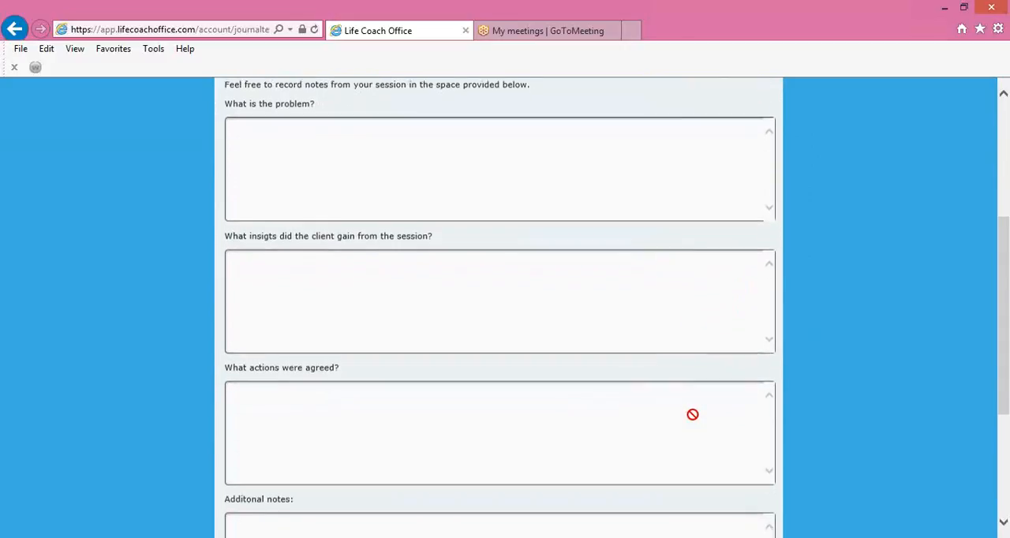
pyautogui.scroll(-3, 692, 414)
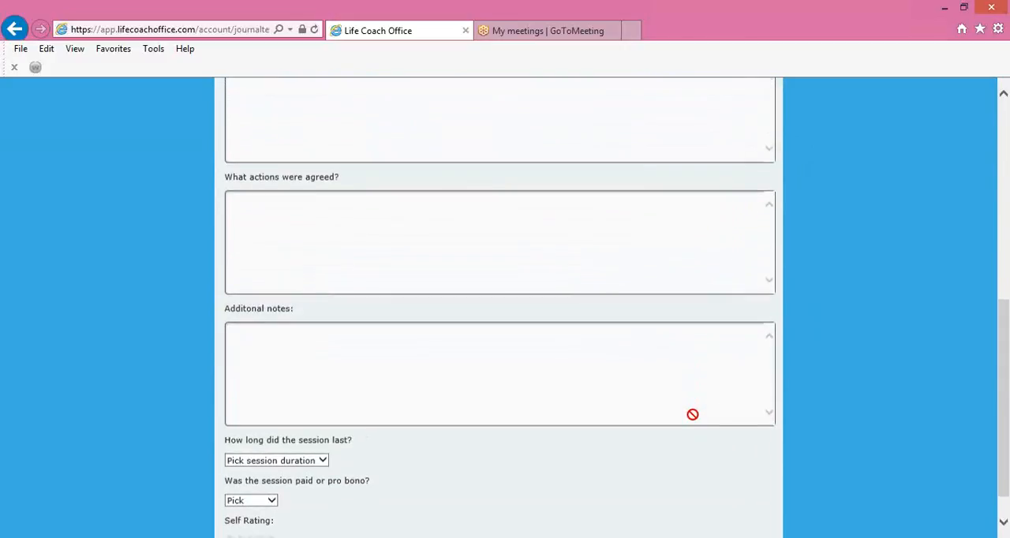
pyautogui.scroll(-1, 692, 415)
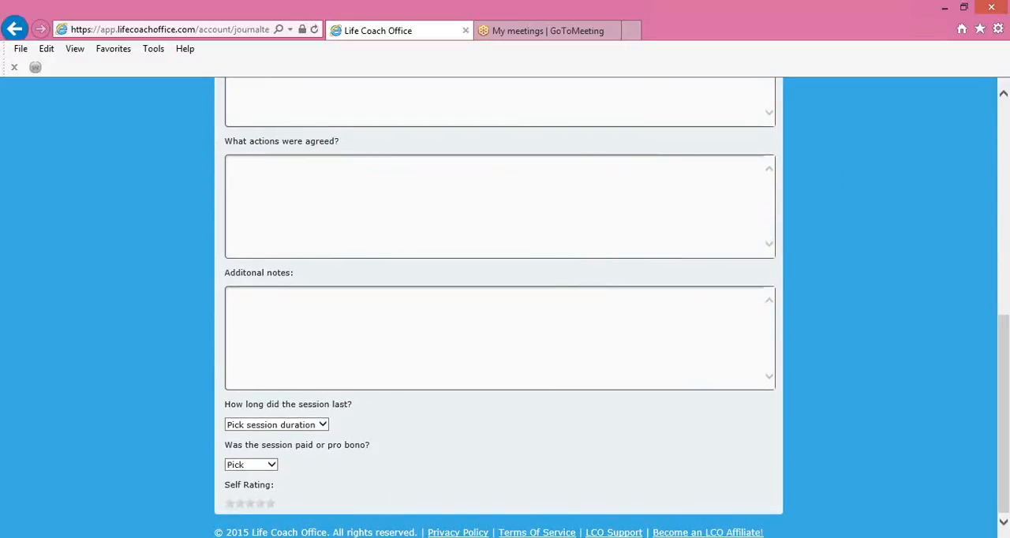
# Check the available choices for session duration and for paid or pro bono without selecting any, and collapse the Private Notes section
pyautogui.click(324, 426)
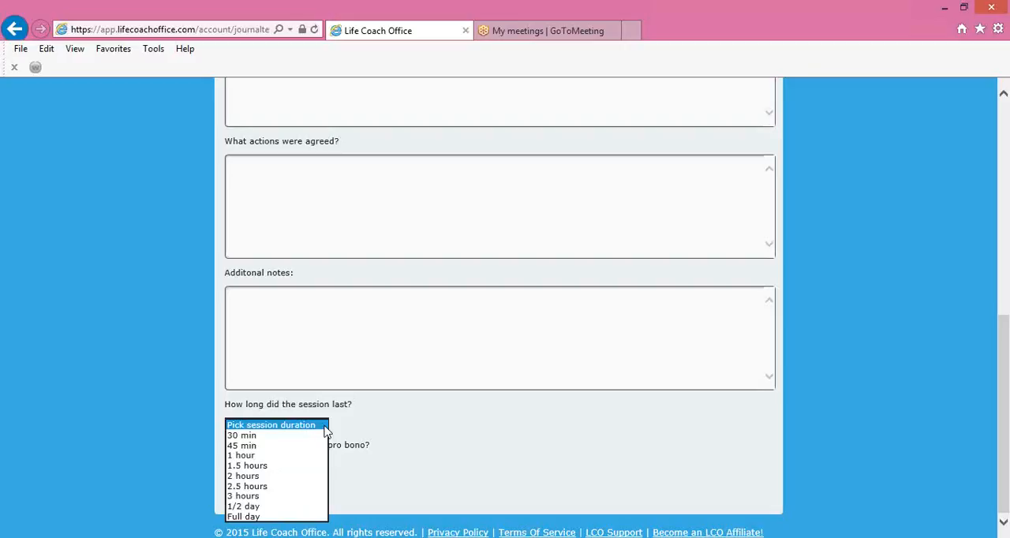
pyautogui.click(460, 464)
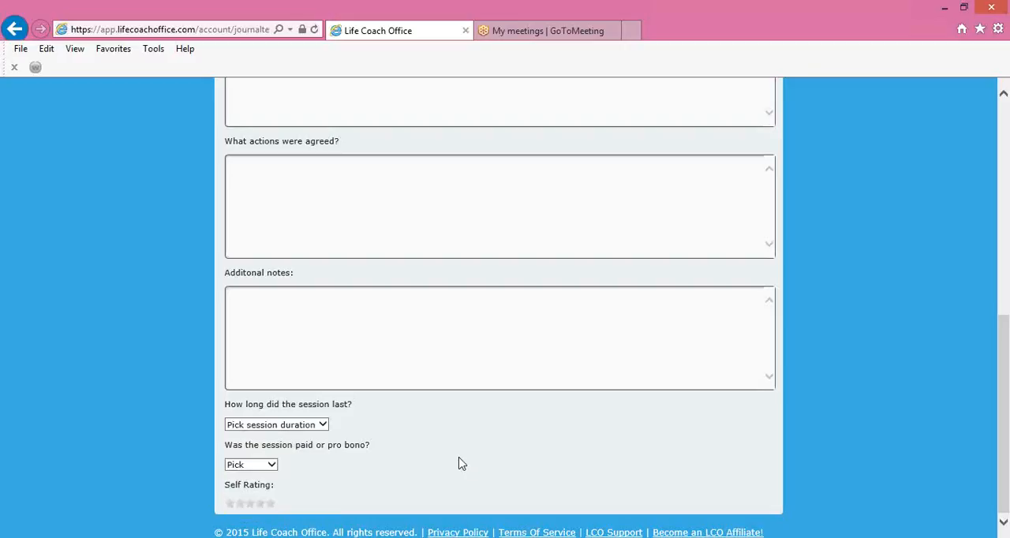
pyautogui.click(272, 466)
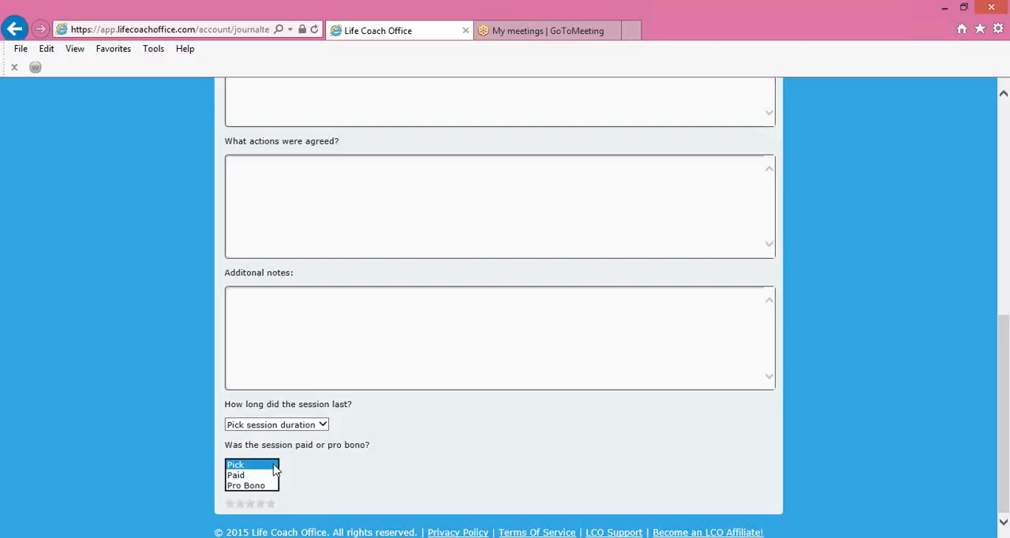
pyautogui.click(381, 496)
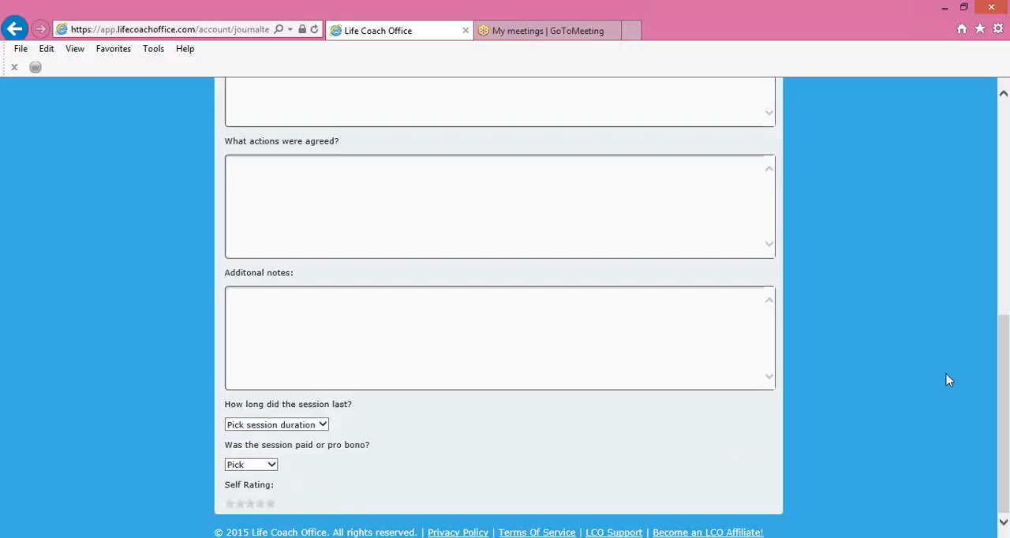
pyautogui.scroll(6, 947, 374)
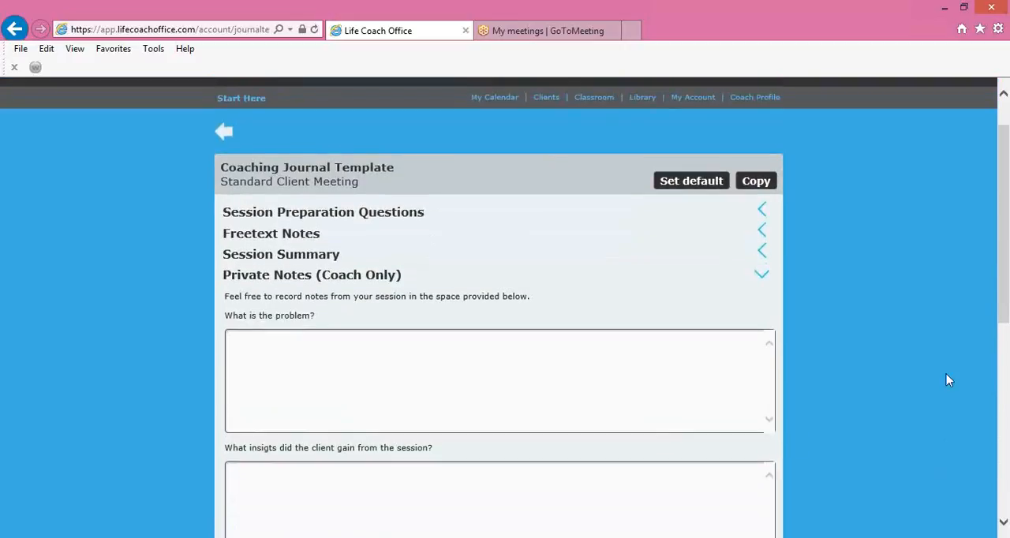
pyautogui.click(763, 279)
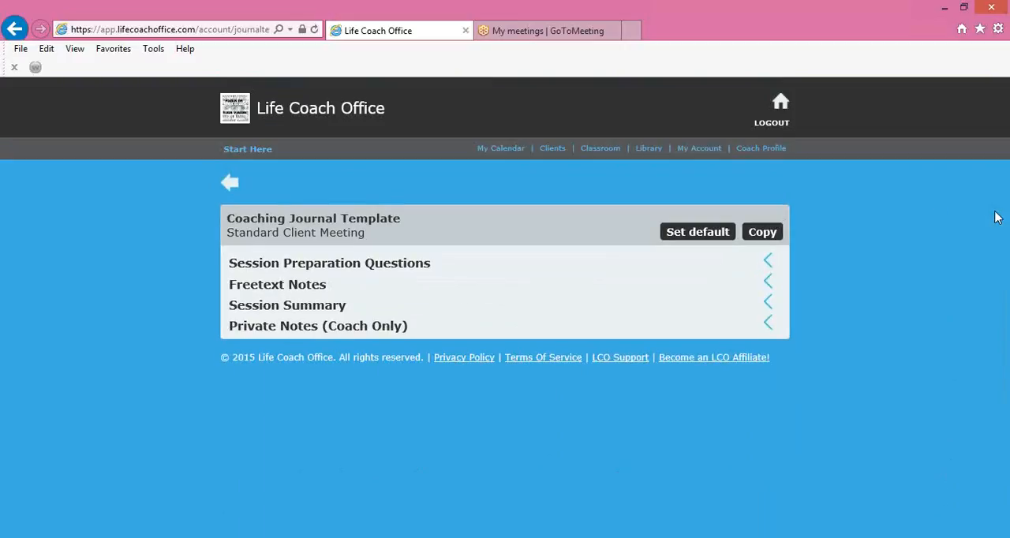
# Create and save a new coaching journal template named "90 Day You", and return to the template list
pyautogui.click(230, 186)
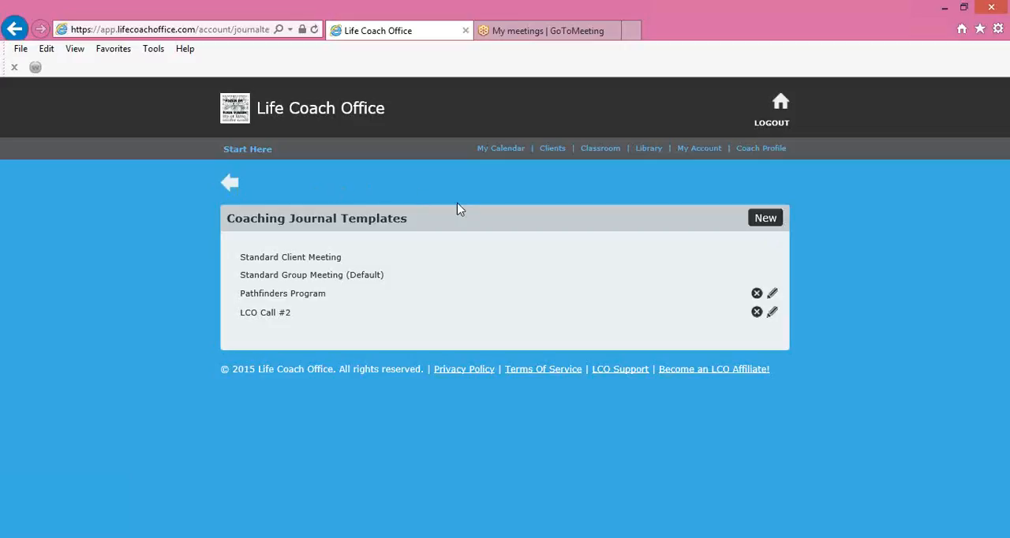
pyautogui.click(766, 221)
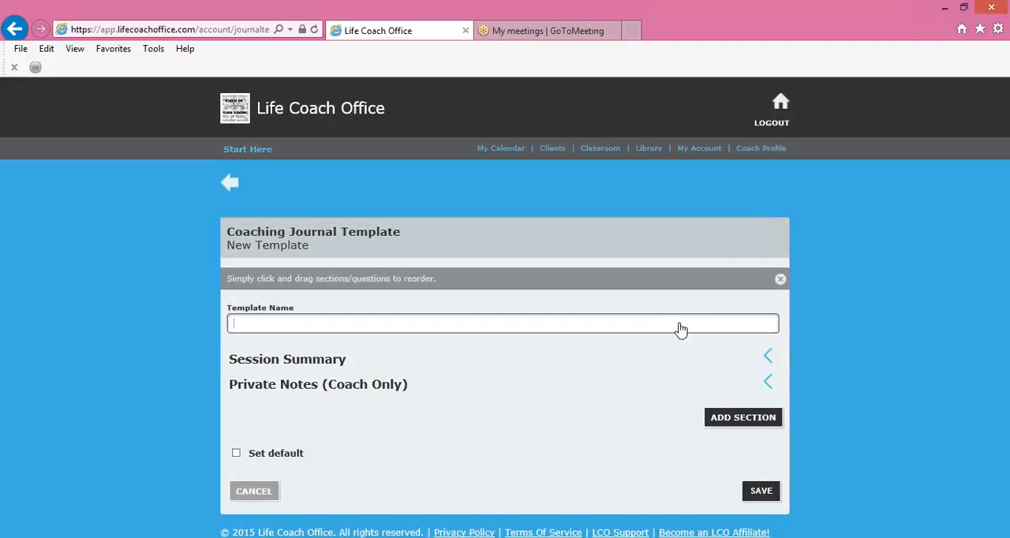
pyautogui.write('NEw')
pyautogui.press('BackSpace')
pyautogui.press('BackSpace')
pyautogui.press('BackSpace')
pyautogui.press('BackSpace')
pyautogui.write('90 Day You')
pyautogui.click(761, 494)
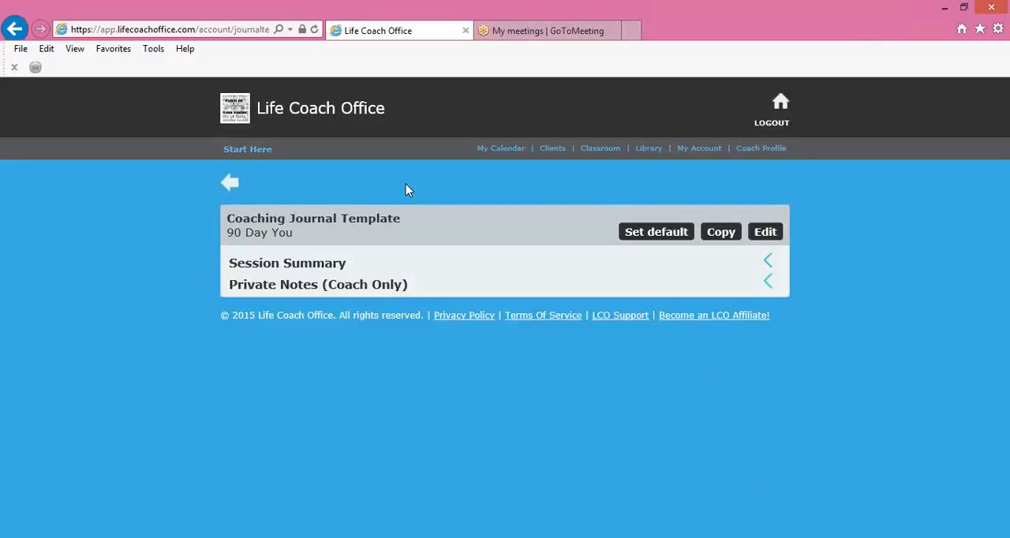
pyautogui.click(231, 186)
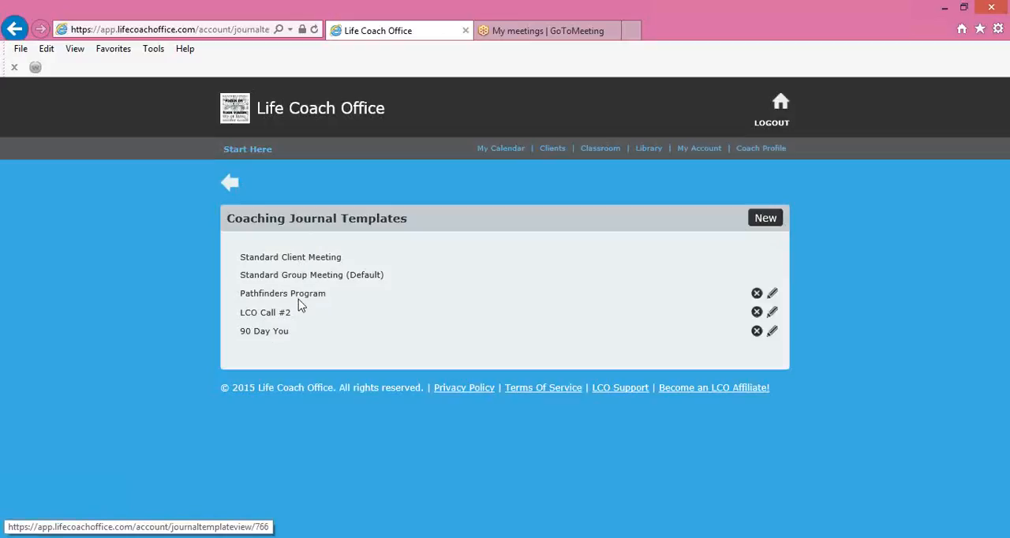
# Open the "90 Day You" template for editing and look through its Session Summary section, collapsing it after viewing
pyautogui.click(773, 332)
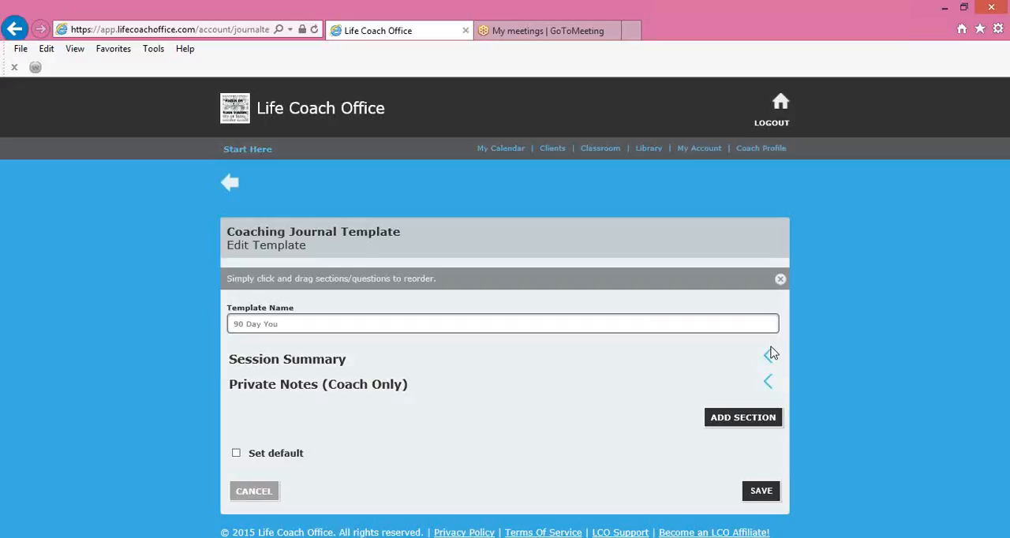
pyautogui.click(768, 358)
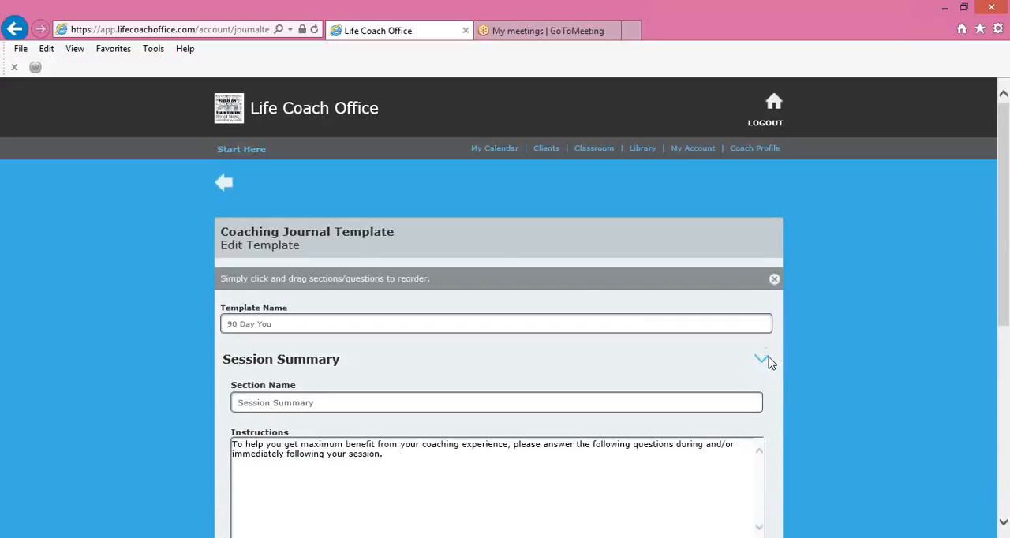
pyautogui.scroll(-4, 771, 362)
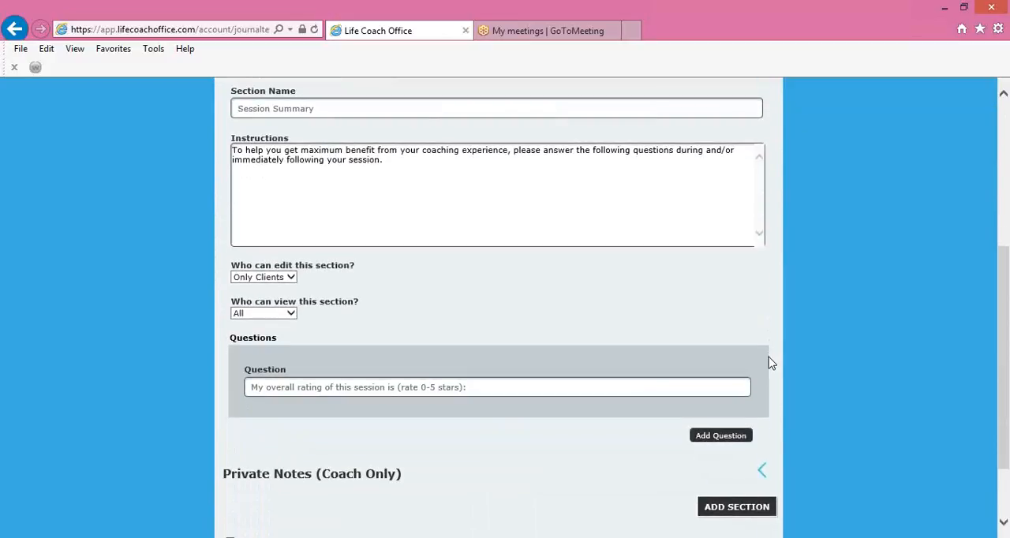
pyautogui.scroll(3, 771, 362)
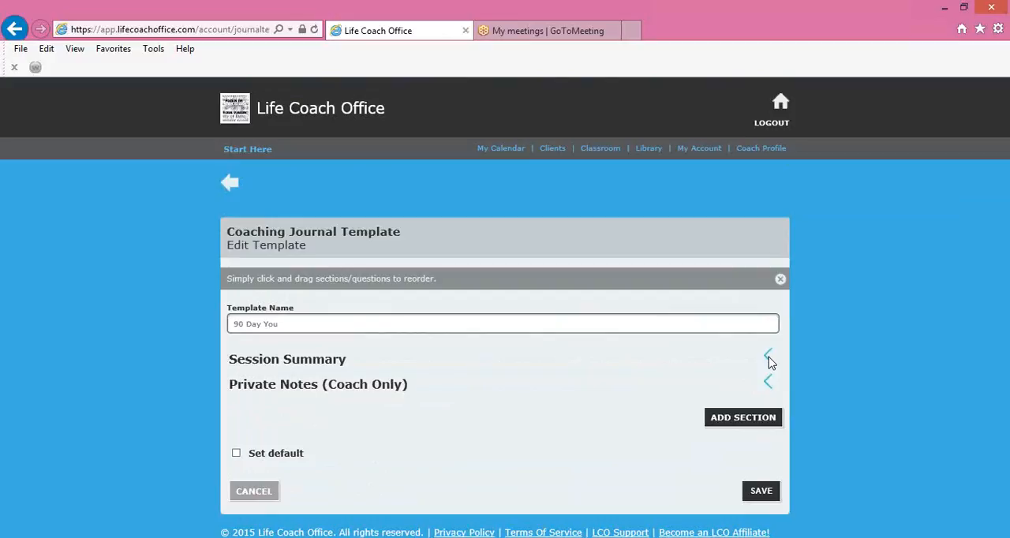
# Review the Private Notes (Coach Only) section and re-examine the Session Summary section's permissions and question, collapsing each
pyautogui.click(768, 380)
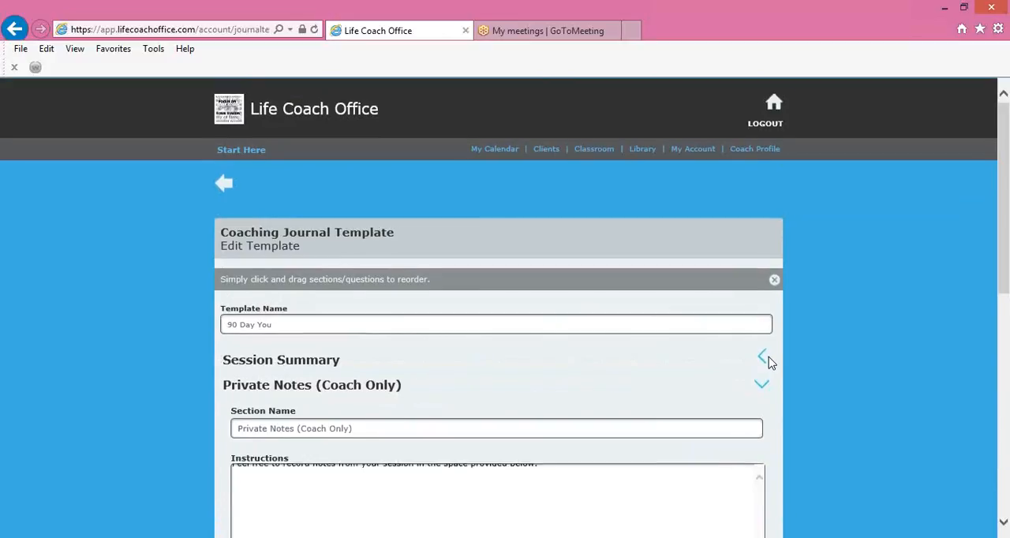
pyautogui.scroll(-3, 771, 362)
pyautogui.scroll(2, 771, 362)
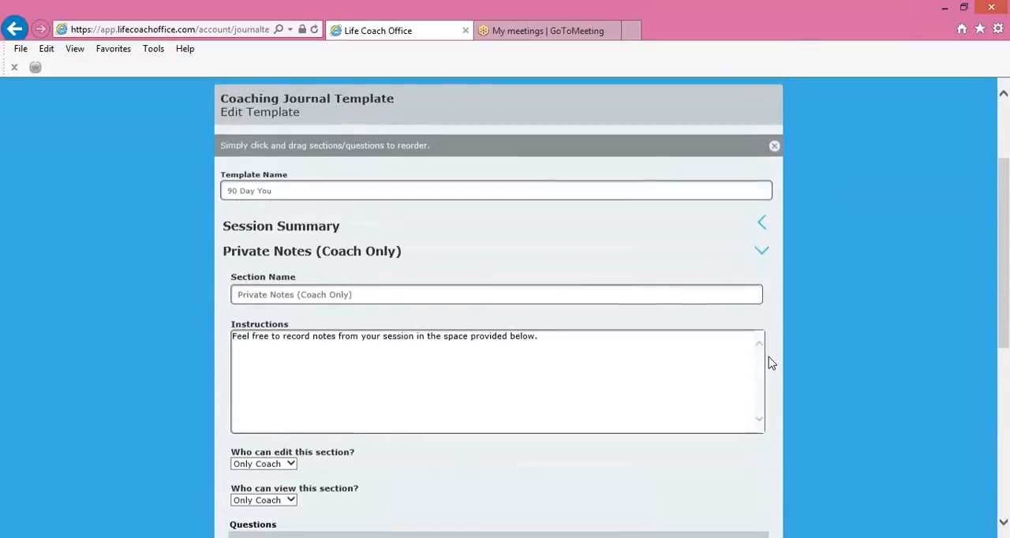
pyautogui.click(771, 360)
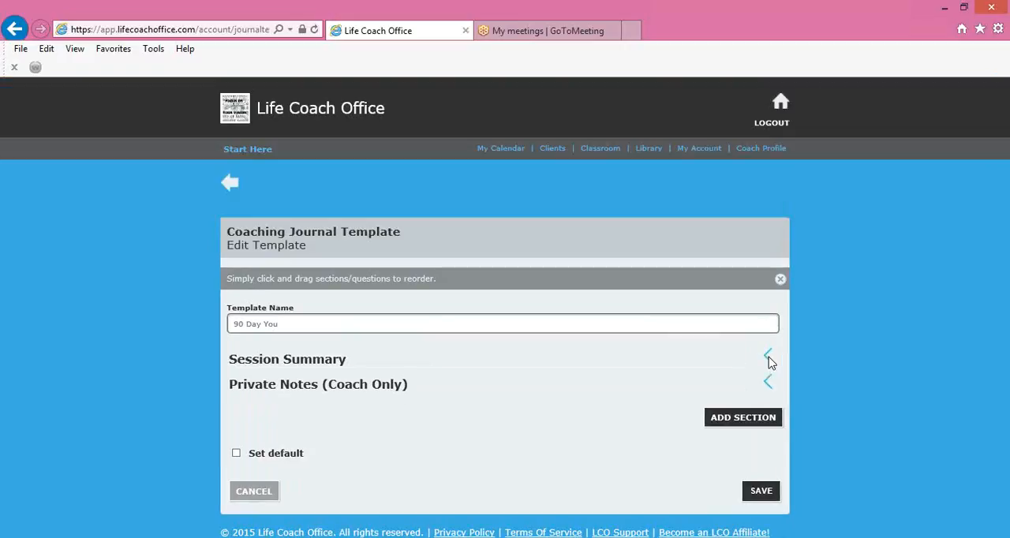
pyautogui.click(769, 357)
pyautogui.scroll(-5, 771, 362)
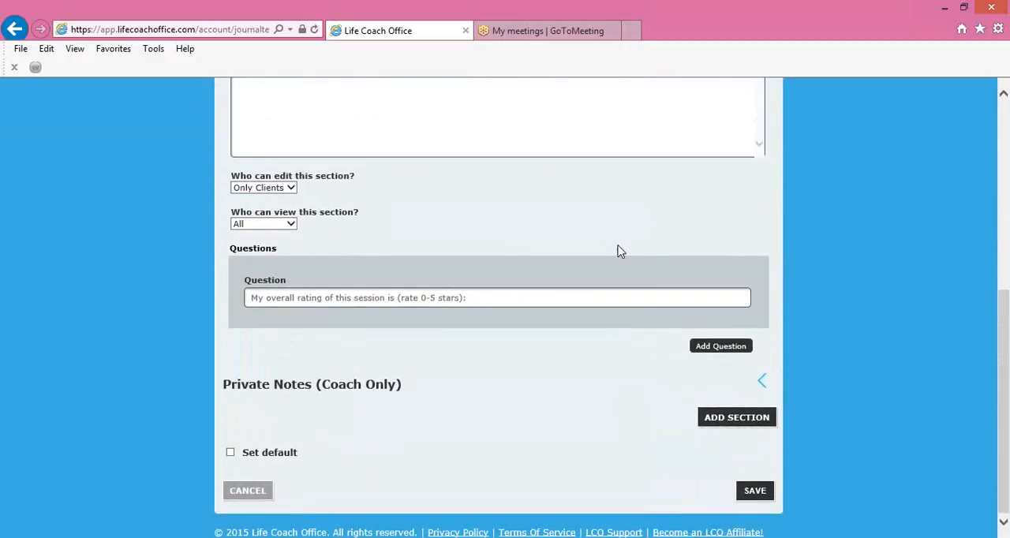
pyautogui.scroll(2, 571, 226)
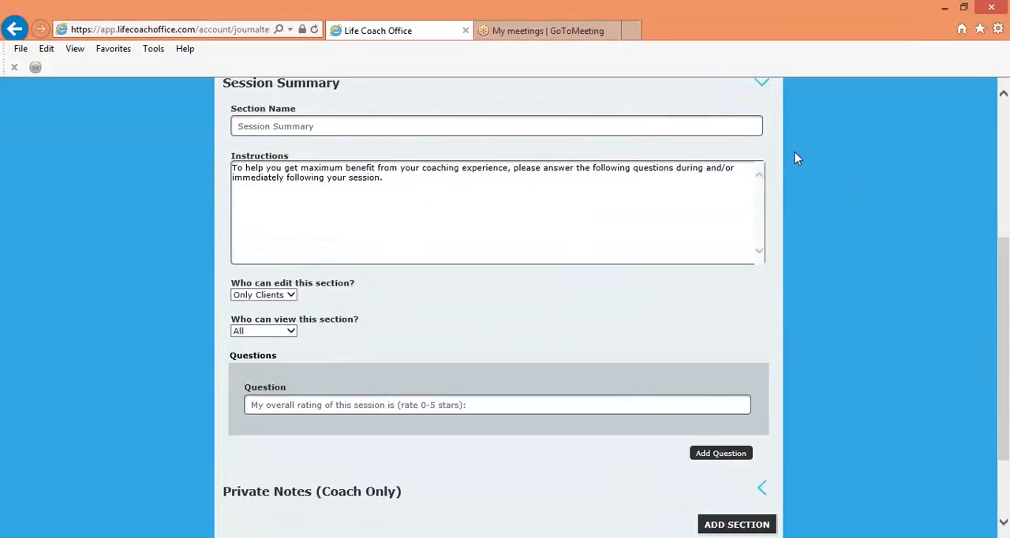
pyautogui.click(761, 85)
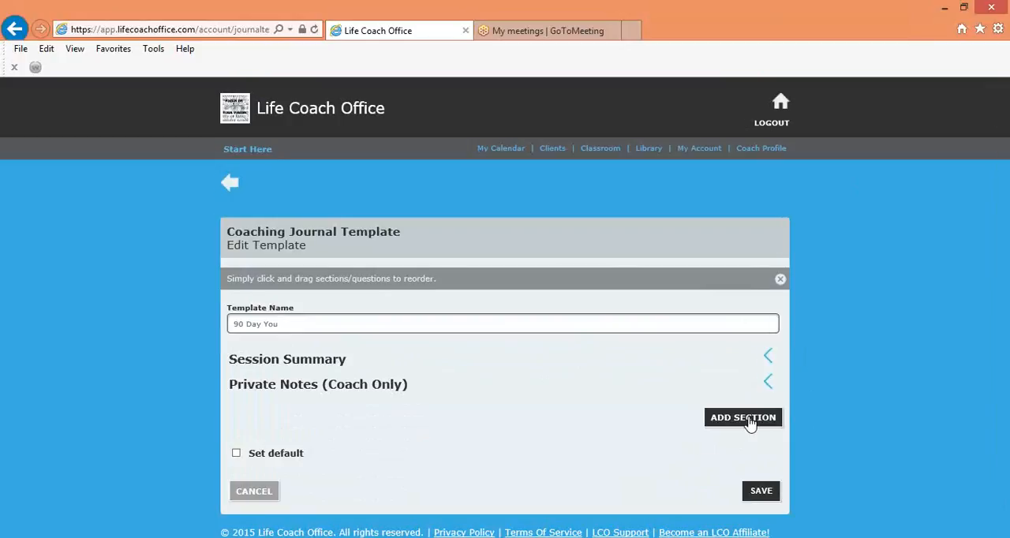
# Add two new sections to the template, expand the first one and clear its default name
pyautogui.click(749, 420)
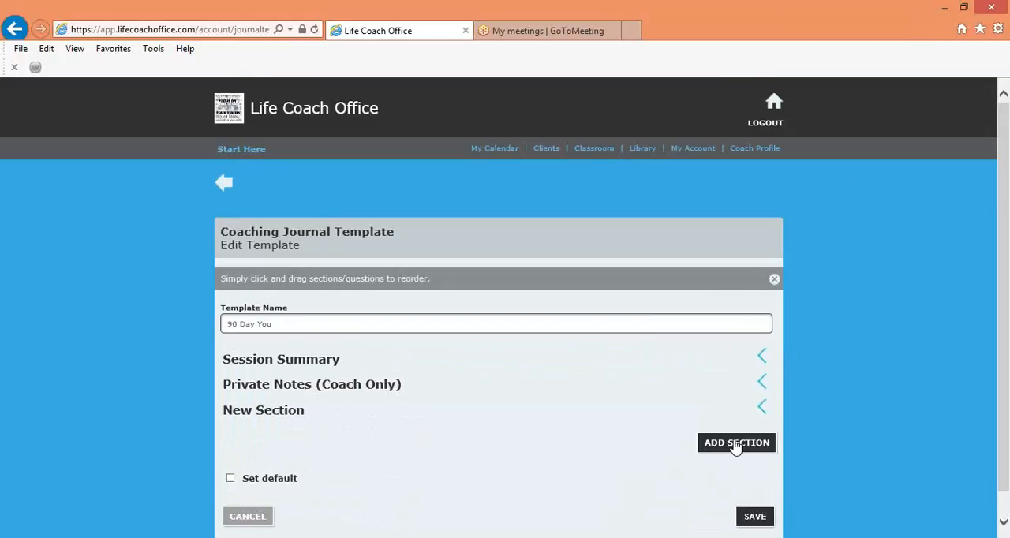
pyautogui.click(736, 444)
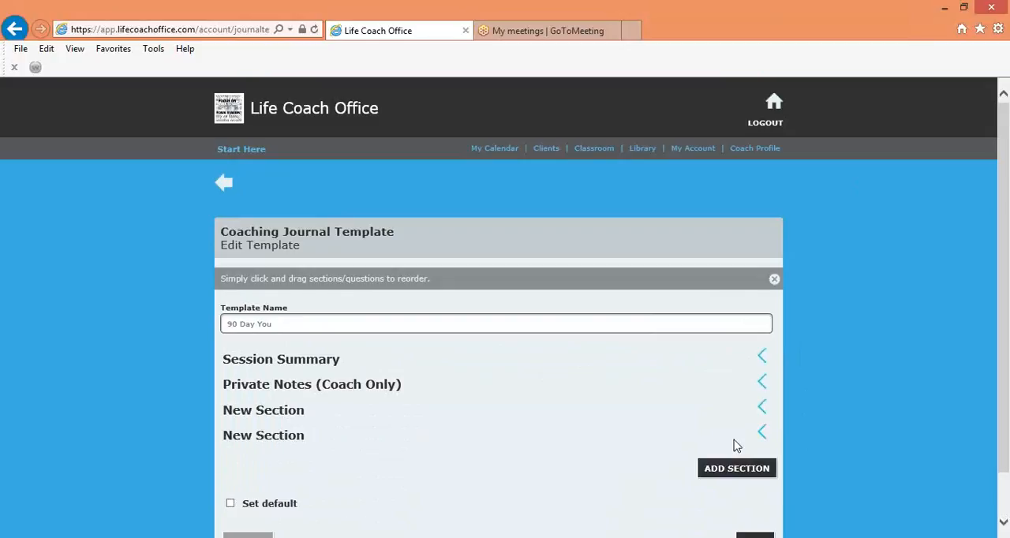
pyautogui.click(762, 408)
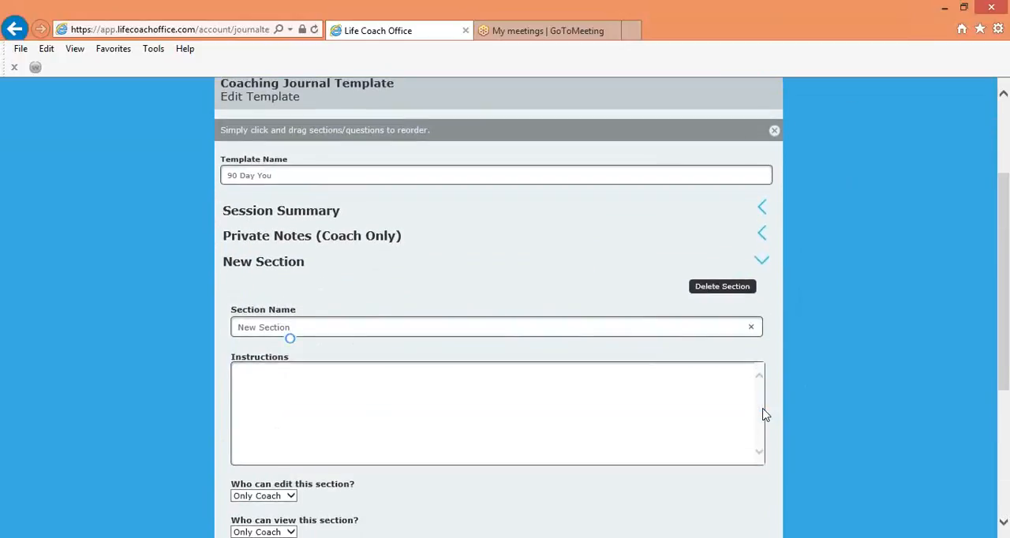
pyautogui.press('BackSpace')
pyautogui.press('BackSpace')
pyautogui.press('BackSpace')
pyautogui.press('BackSpace')
pyautogui.press('BackSpace')
pyautogui.press('BackSpace')
pyautogui.press('BackSpace')
pyautogui.press('BackSpace')
pyautogui.press('BackSpace')
pyautogui.press('BackSpace')
pyautogui.press('BackSpace')
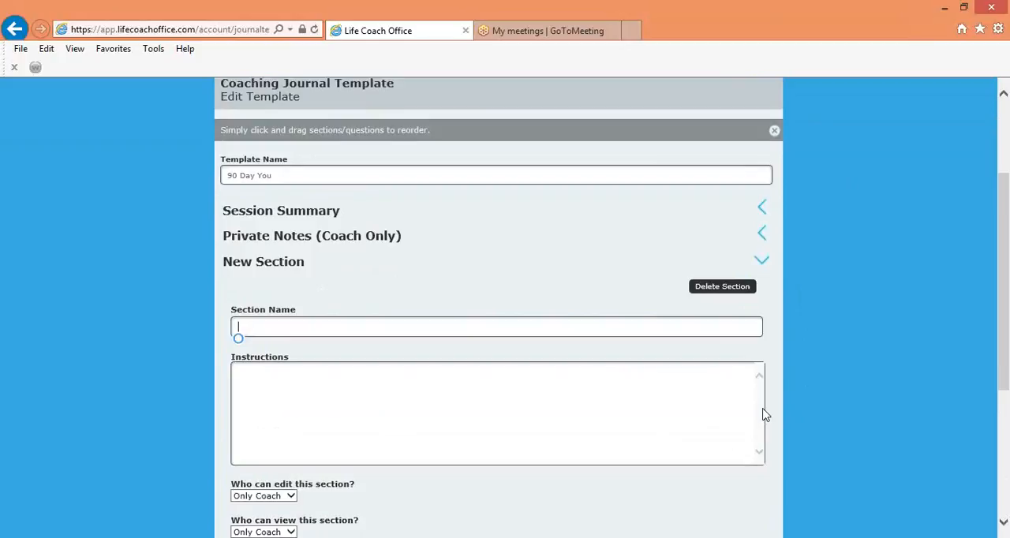
pyautogui.write('1s')
pyautogui.press('BackSpace')
pyautogui.write('st Mo')
pyautogui.press('BackSpace')
pyautogui.press('BackSpace')
pyautogui.write('Chal')
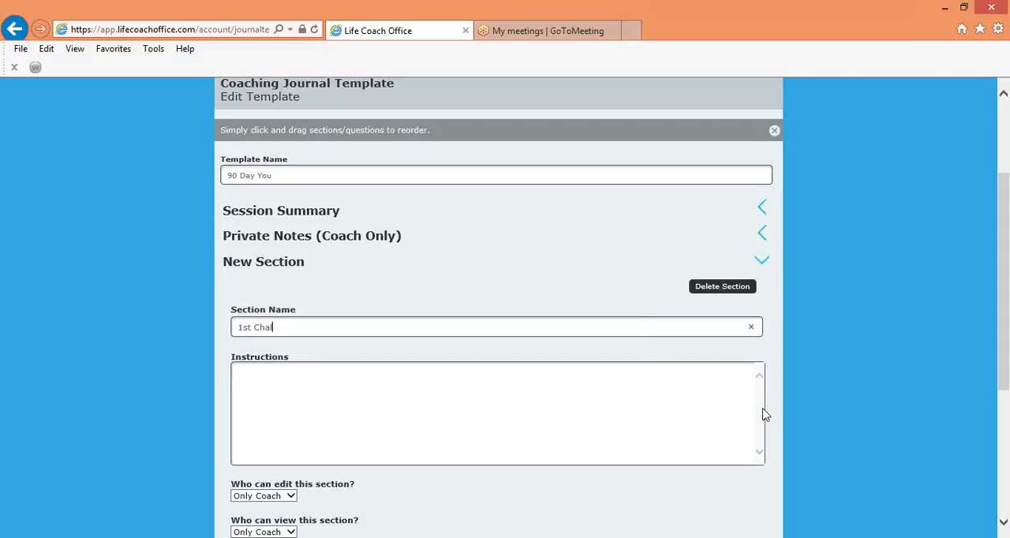
pyautogui.press('BackSpace')
pyautogui.press('BackSpace')
pyautogui.press('BackSpace')
pyautogui.press('BackSpace')
pyautogui.press('BackSpace')
pyautogui.press('BackSpace')
pyautogui.press('BackSpace')
# Name the first new section "Aha's"
pyautogui.write("Aha'")
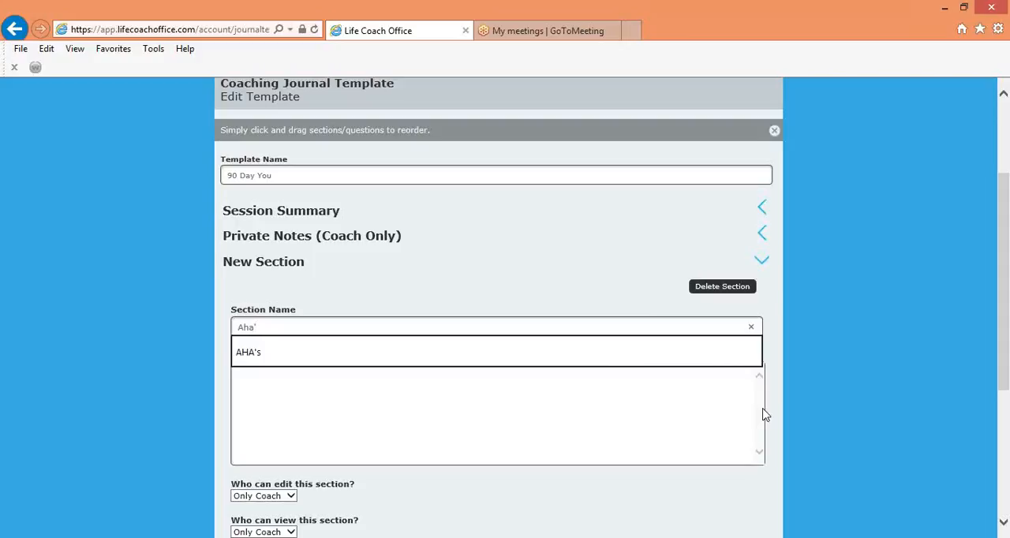
pyautogui.write('s')
pyautogui.press('Tab')
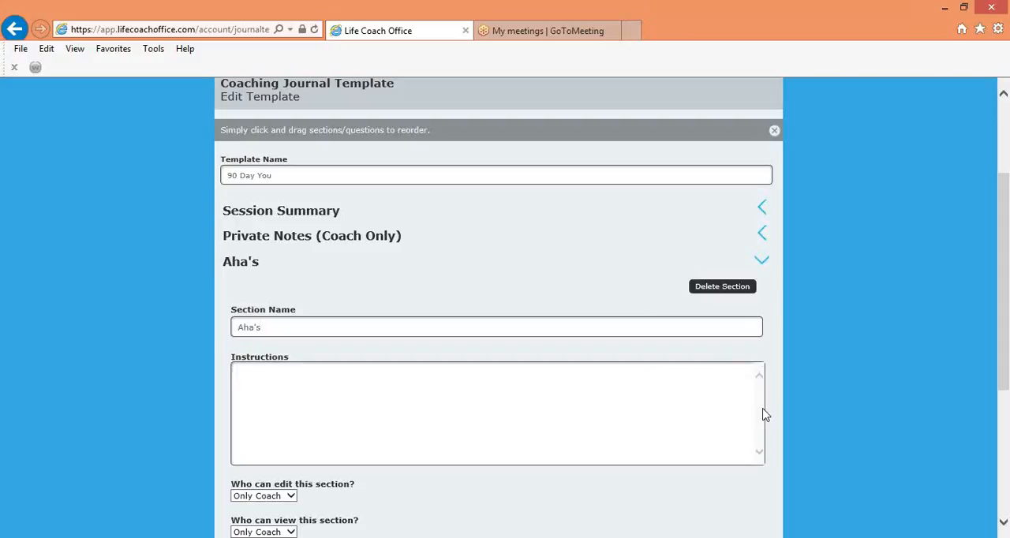
pyautogui.write('Please list the aha moments you had dur')
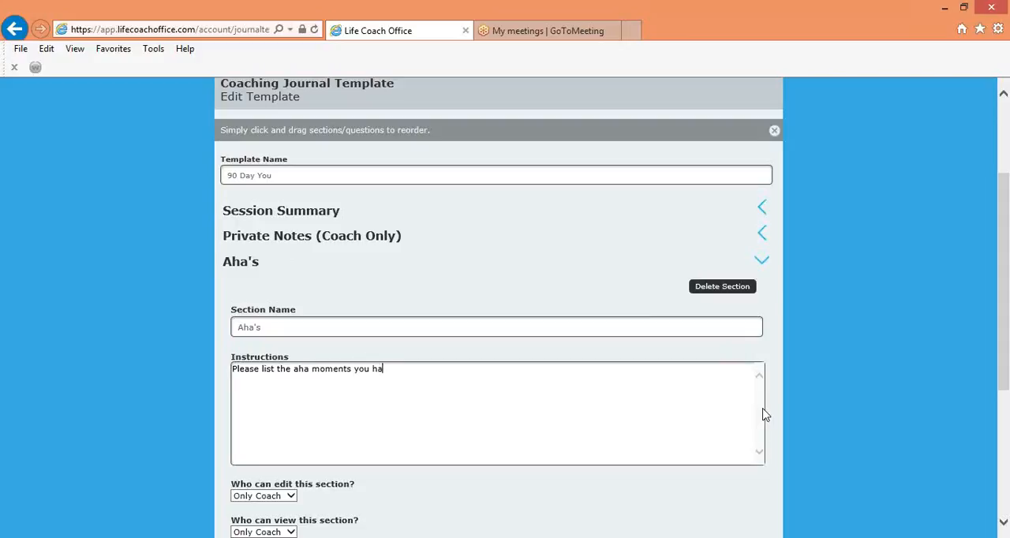
pyautogui.press('BackSpace')
pyautogui.press('BackSpace')
pyautogui.press('BackSpace')
pyautogui.press('BackSpace')
pyautogui.press('BackSpace')
pyautogui.press('BackSpace')
pyautogui.press('BackSpace')
pyautogui.press('BackSpace')
pyautogui.press('BackSpace')
pyautogui.press('BackSpace')
pyautogui.press('BackSpace')
pyautogui.press('BackSpace')
pyautogui.press('BackSpace')
pyautogui.press('BackSpace')
pyautogui.press('BackSpace')
pyautogui.press('BackSpace')
pyautogui.press('BackSpace')
pyautogui.press('BackSpace')
pyautogui.press('BackSpace')
pyautogui.press('BackSpace')
pyautogui.press('BackSpace')
pyautogui.press('BackSpace')
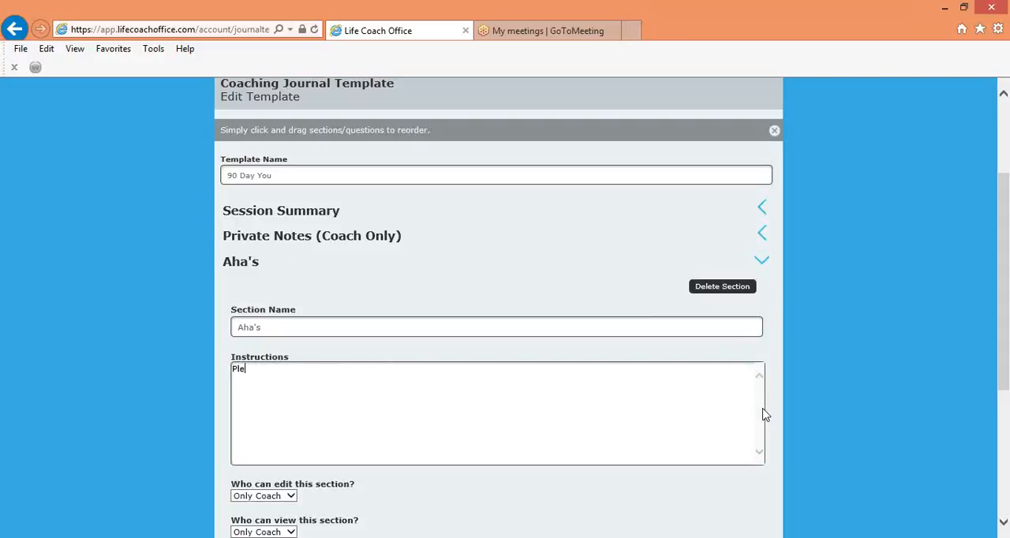
pyautogui.press('BackSpace')
# Write the Aha's section's instructions as "Please list the aha moments you had during your session here"
pyautogui.write('Please list the aha moments you had')
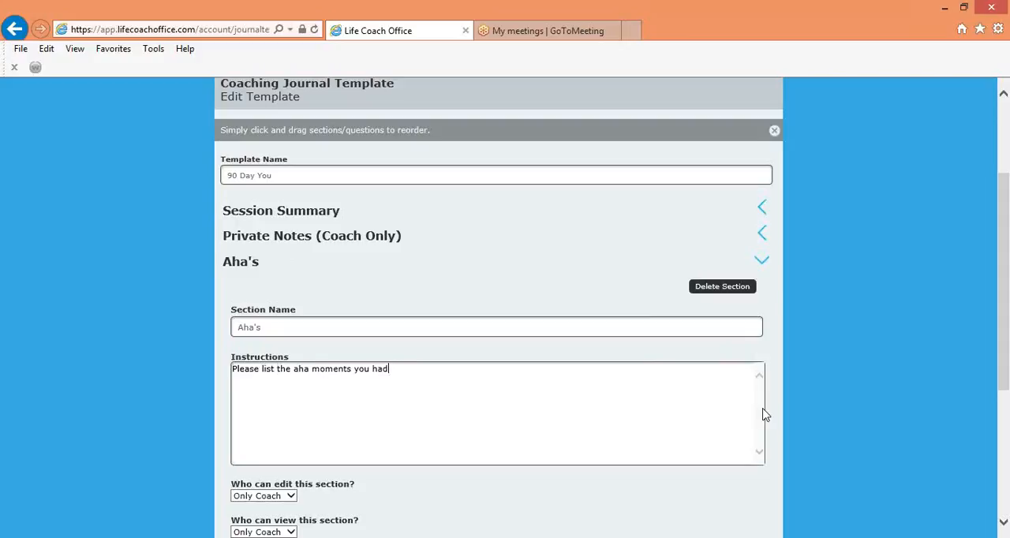
pyautogui.write(' during your session here')
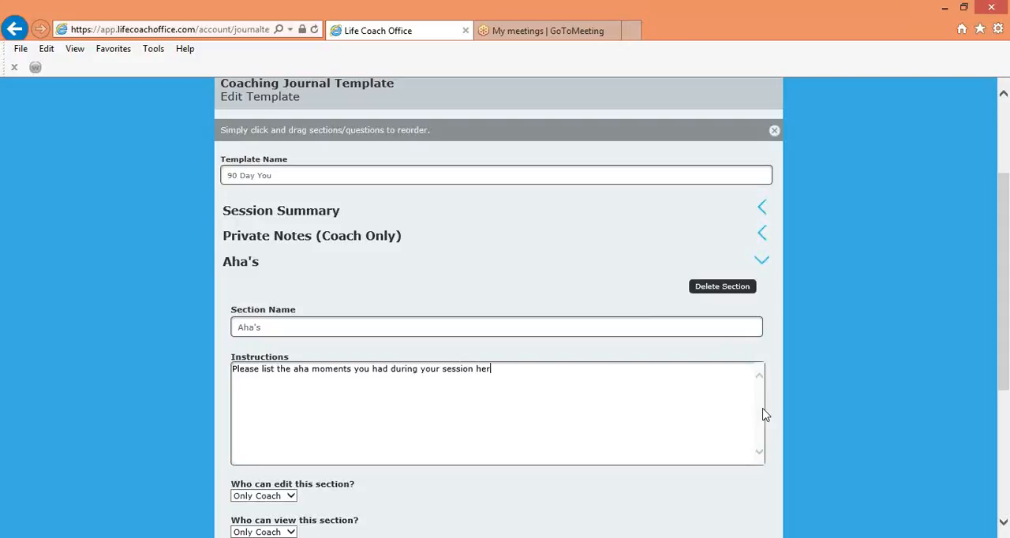
# Set the Aha's section to be editable by Only Clients and viewable by All
pyautogui.scroll(-3, 863, 449)
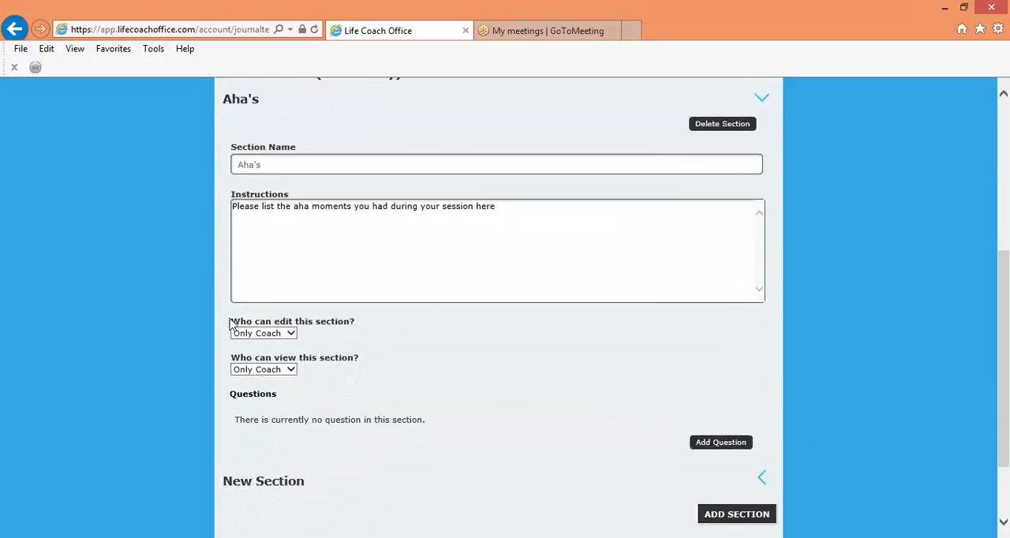
pyautogui.click(292, 335)
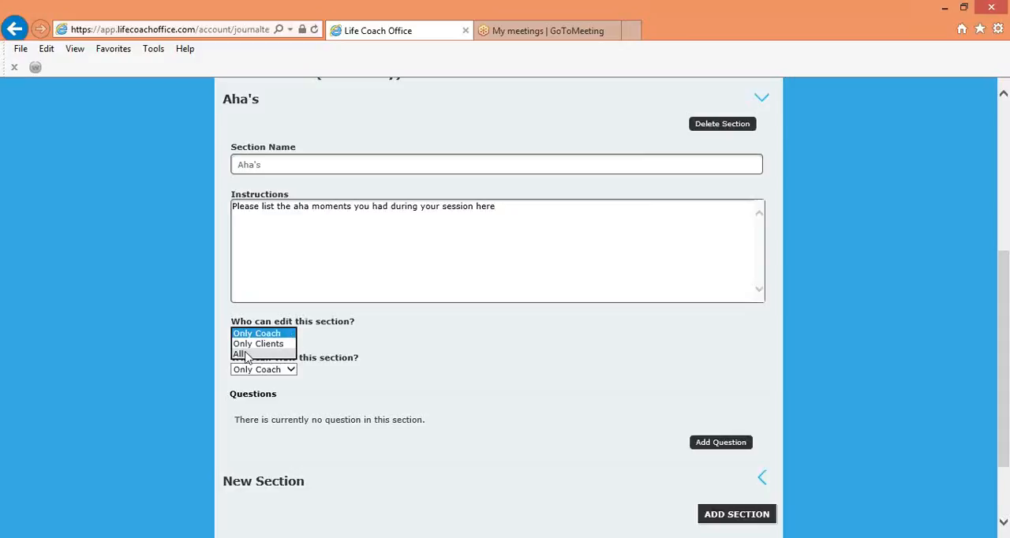
pyautogui.click(254, 344)
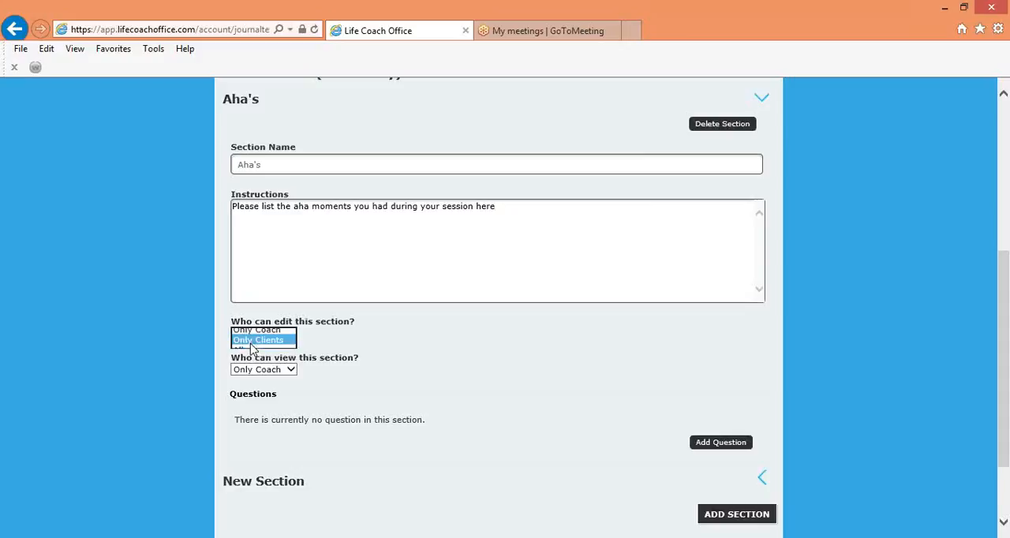
pyautogui.click(291, 370)
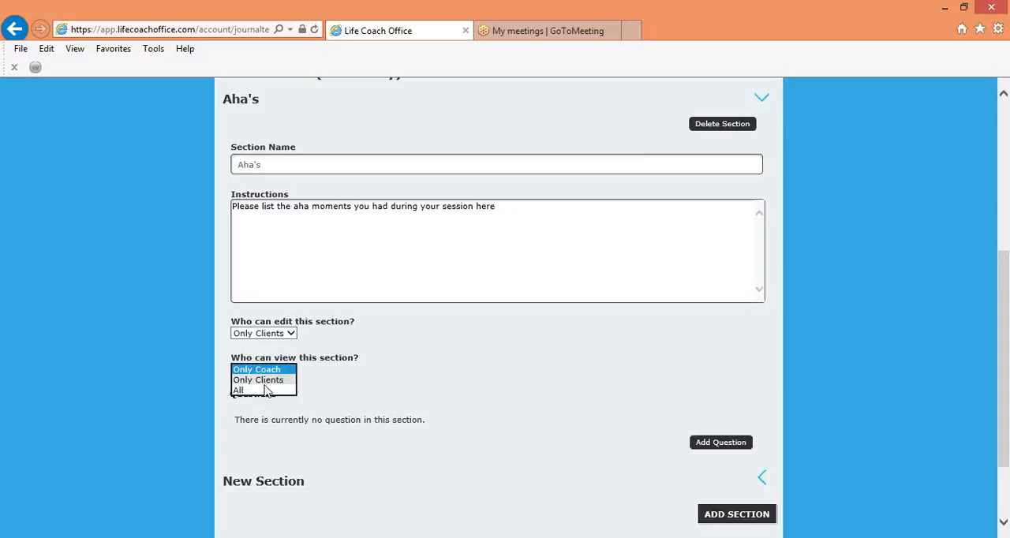
pyautogui.click(241, 391)
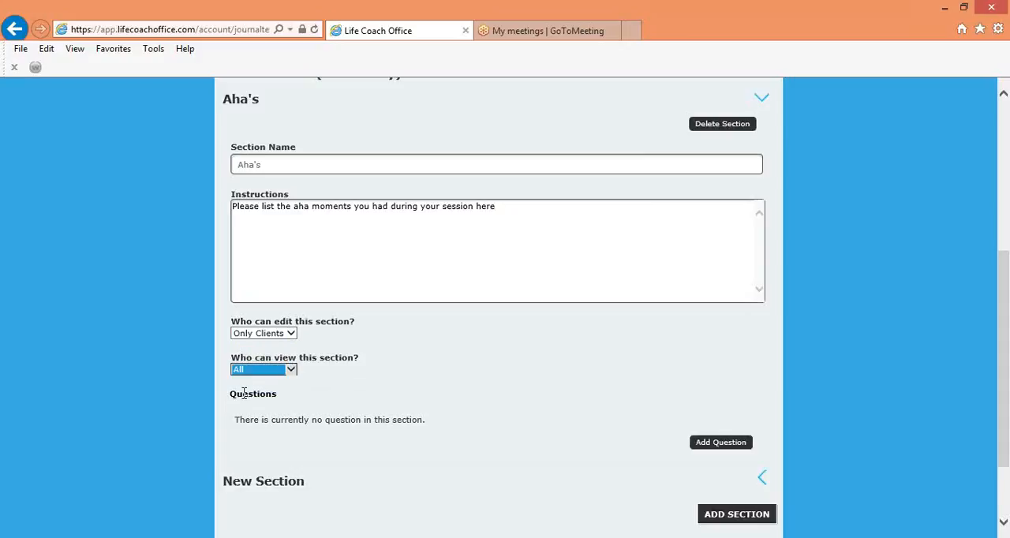
# Add a question to the Aha's section reading "What did you hear that made you think differently?"
pyautogui.click(718, 445)
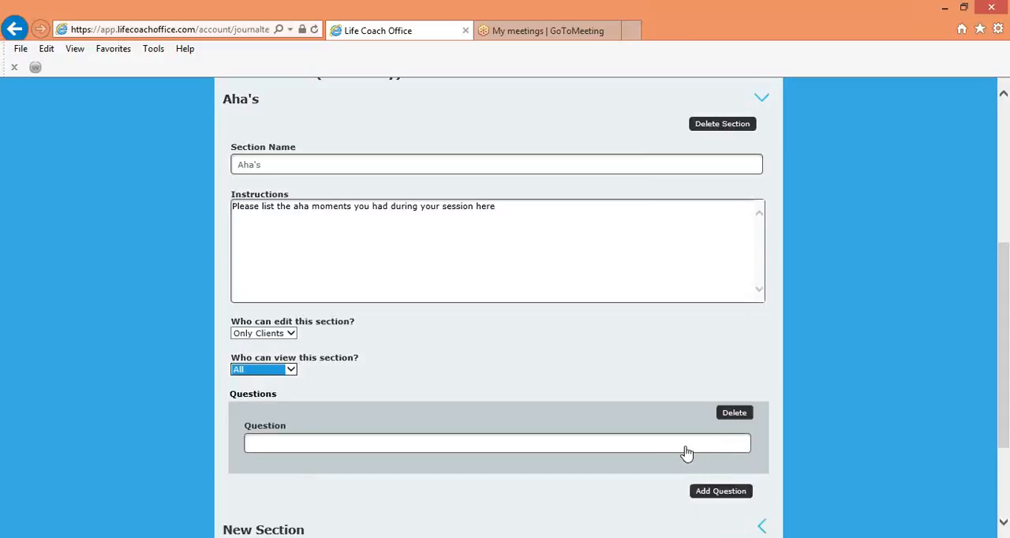
pyautogui.click(686, 446)
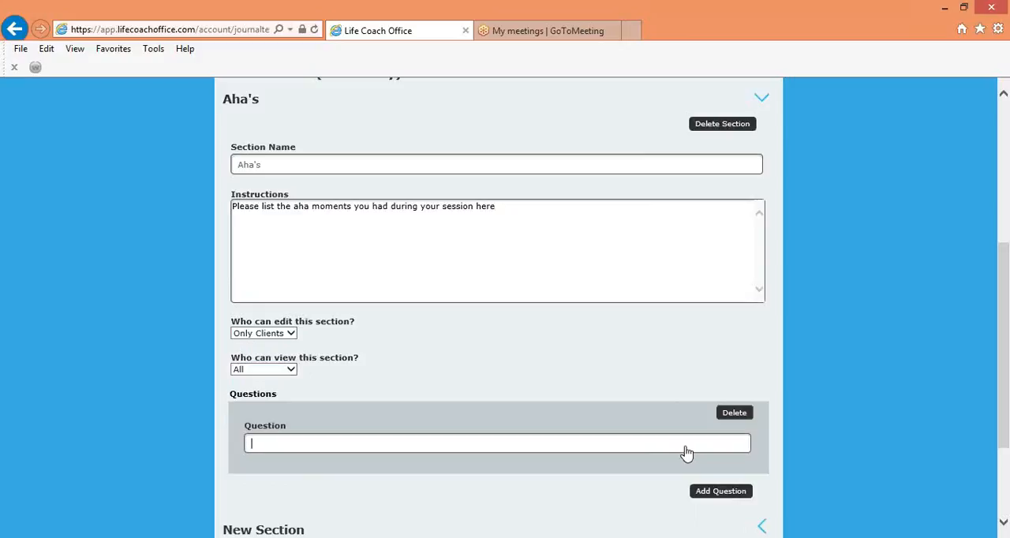
pyautogui.write('Wha')
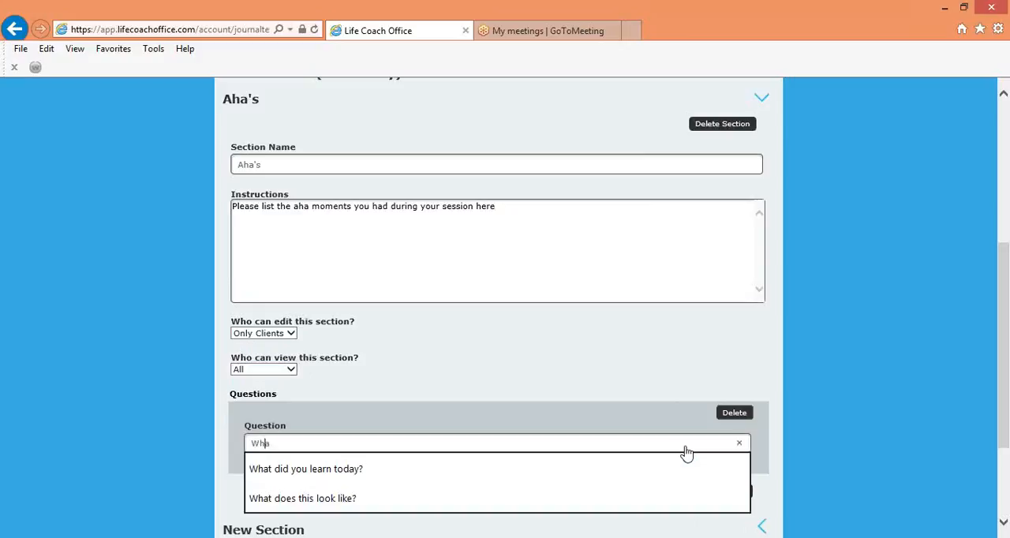
pyautogui.write('t did you ')
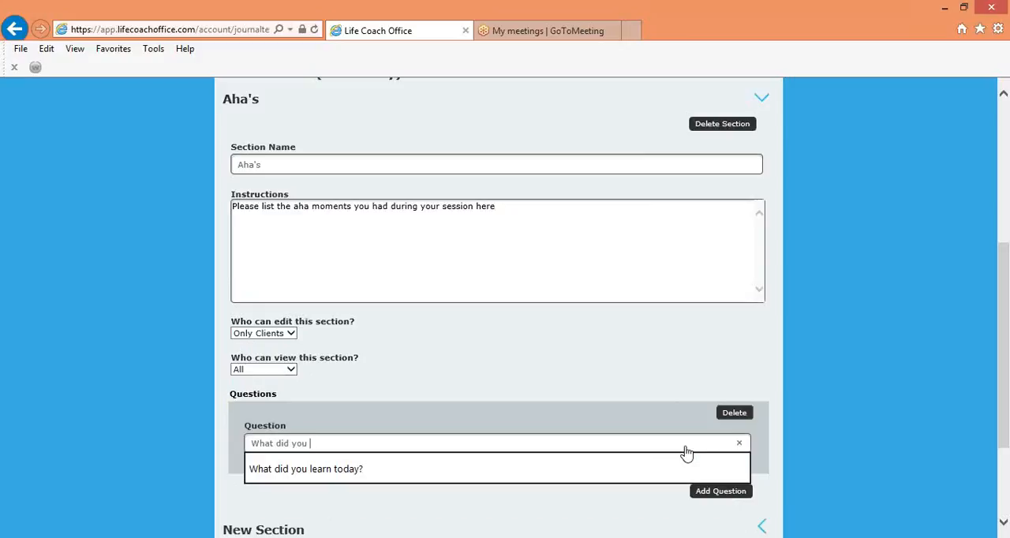
pyautogui.write('hear')
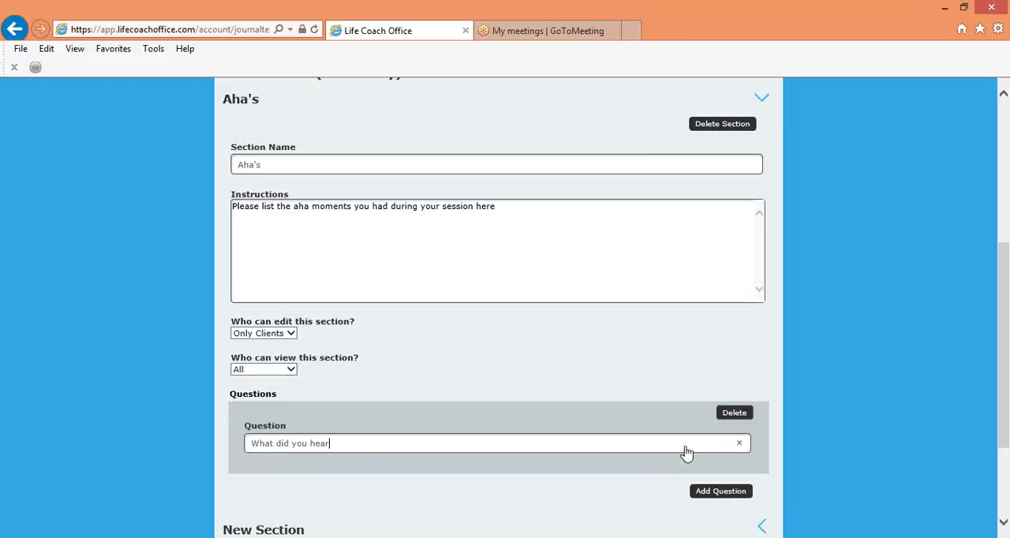
pyautogui.write(' that made you think different')
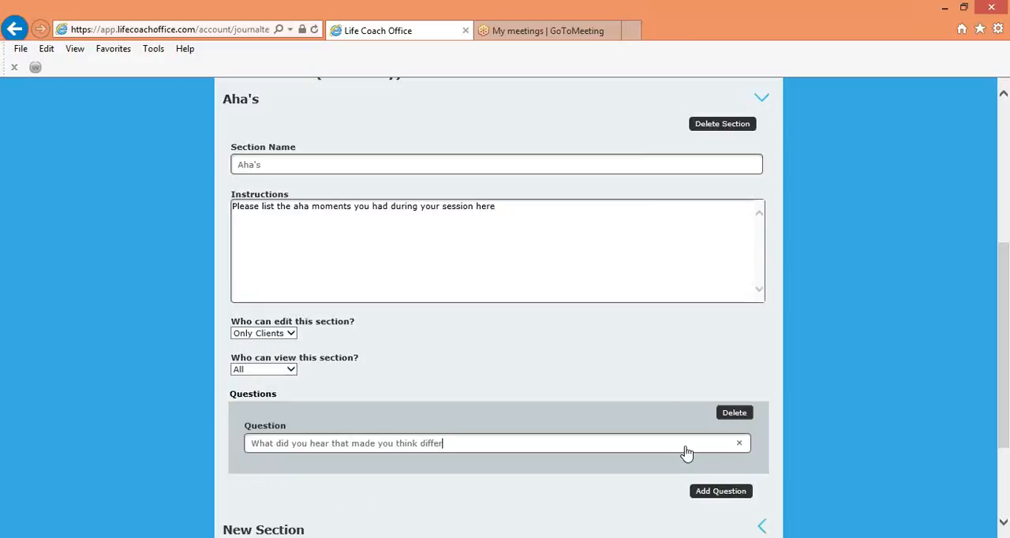
pyautogui.write('ly')
# Add a second question to the Aha's section reading "What questions made you dig deeper"
pyautogui.click(715, 494)
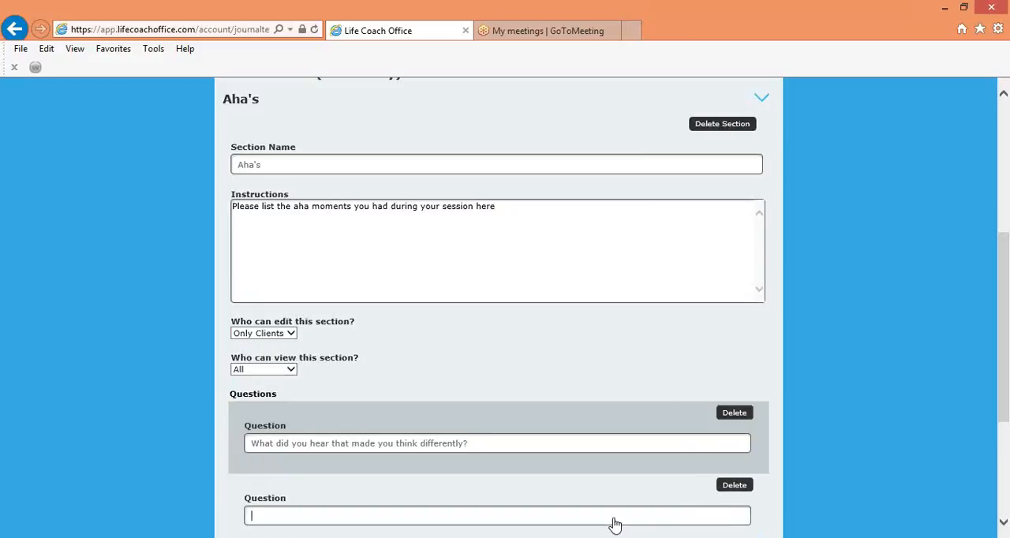
pyautogui.write('What questions ')
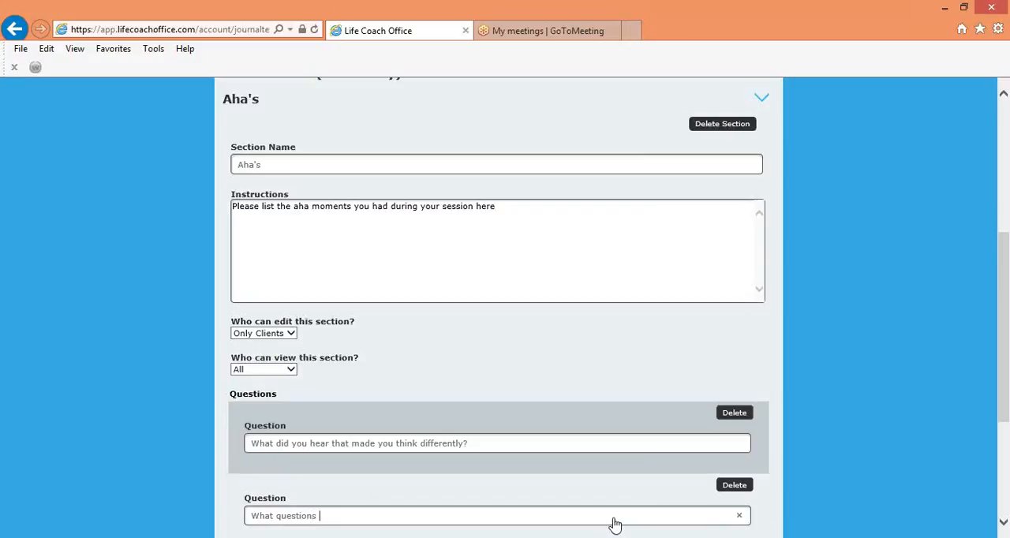
pyautogui.write('made you dig deeper')
pyautogui.scroll(-3, 615, 524)
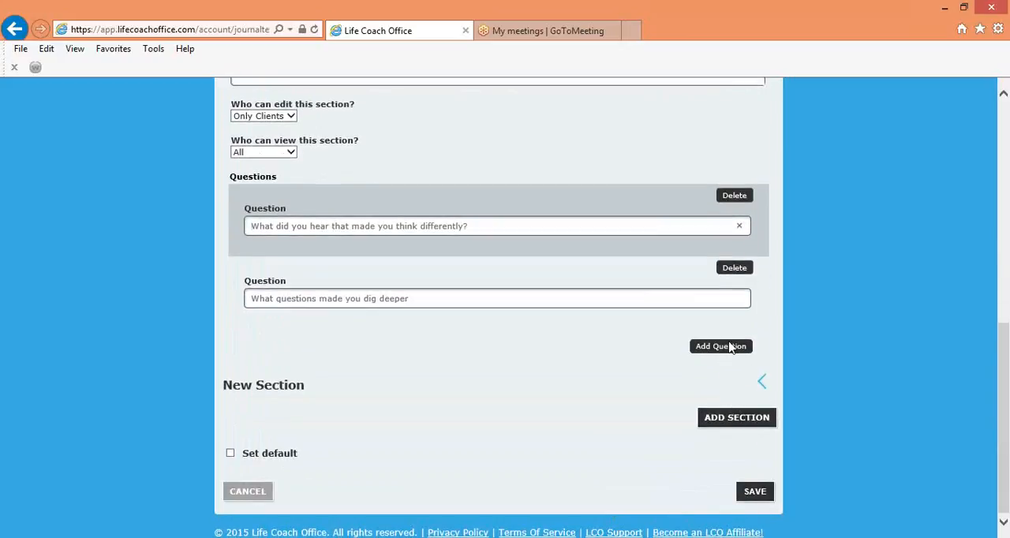
# Try to save the template, and rename the new section below Aha's as "Things that work"
pyautogui.click(755, 492)
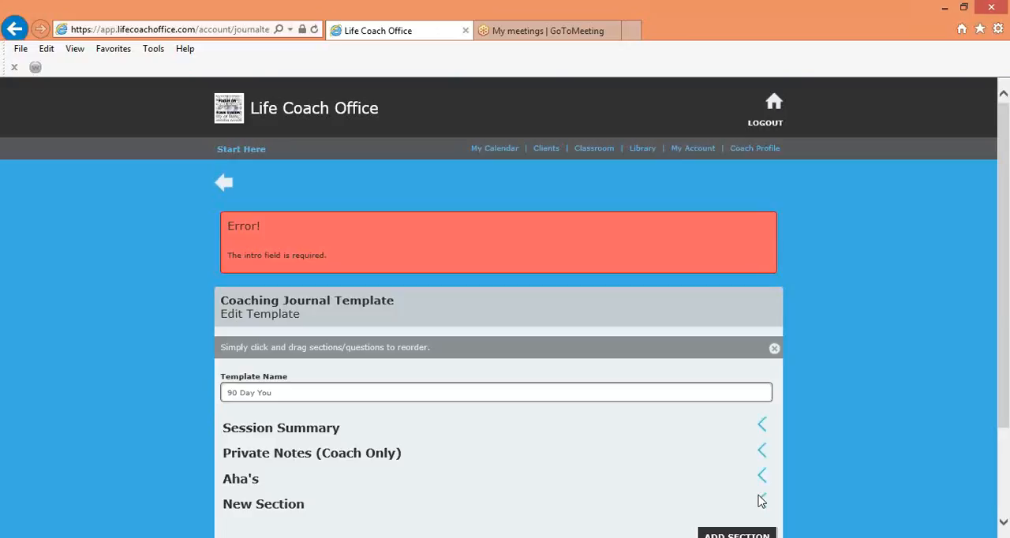
pyautogui.scroll(-3, 760, 500)
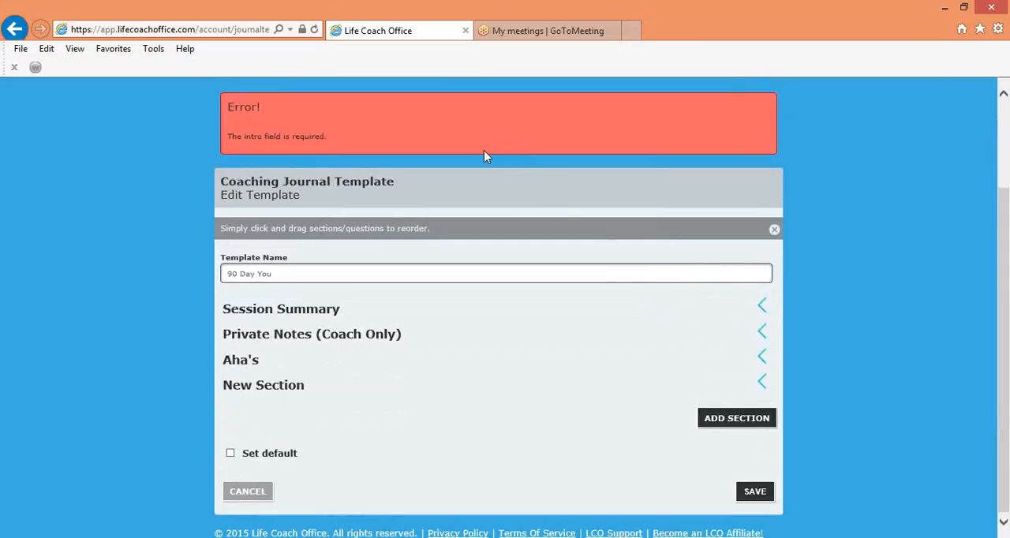
pyautogui.click(762, 385)
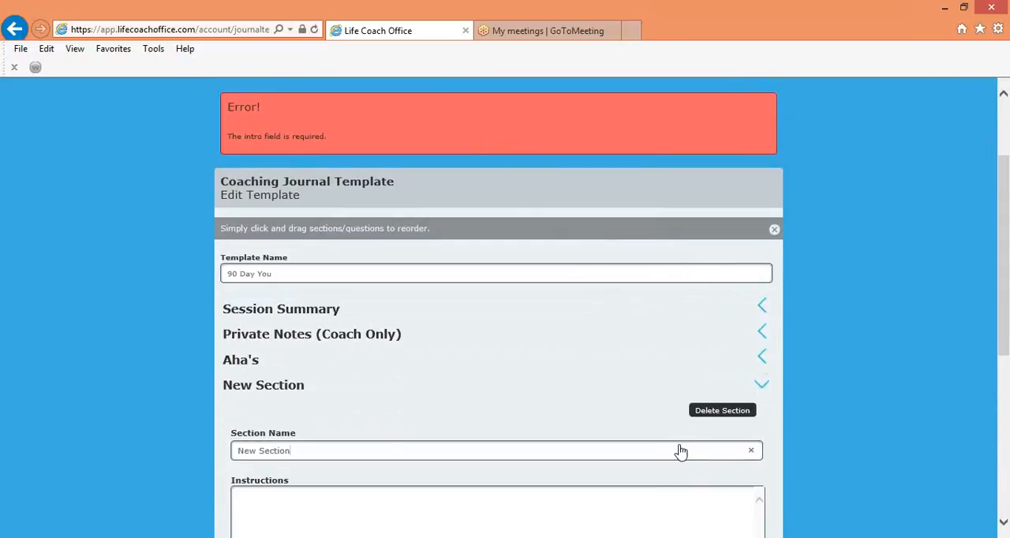
pyautogui.press('BackSpace')
pyautogui.press('BackSpace')
pyautogui.press('BackSpace')
pyautogui.press('BackSpace')
pyautogui.press('BackSpace')
pyautogui.press('BackSpace')
pyautogui.press('BackSpace')
pyautogui.press('BackSpace')
pyautogui.press('BackSpace')
pyautogui.press('BackSpace')
pyautogui.press('BackSpace')
pyautogui.write('The')
pyautogui.press('BackSpace')
pyautogui.press('BackSpace')
pyautogui.write('hings that work')
# Write the "Things that work" section's instructions as "Keep a list of what is working for you"
pyautogui.click(437, 499)
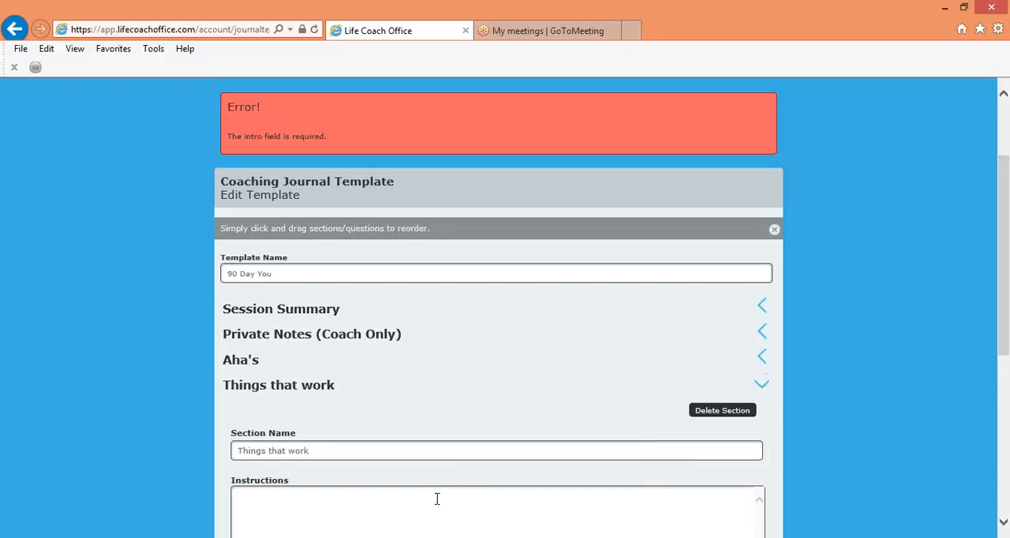
pyautogui.write('Keep a list of what is working for you')
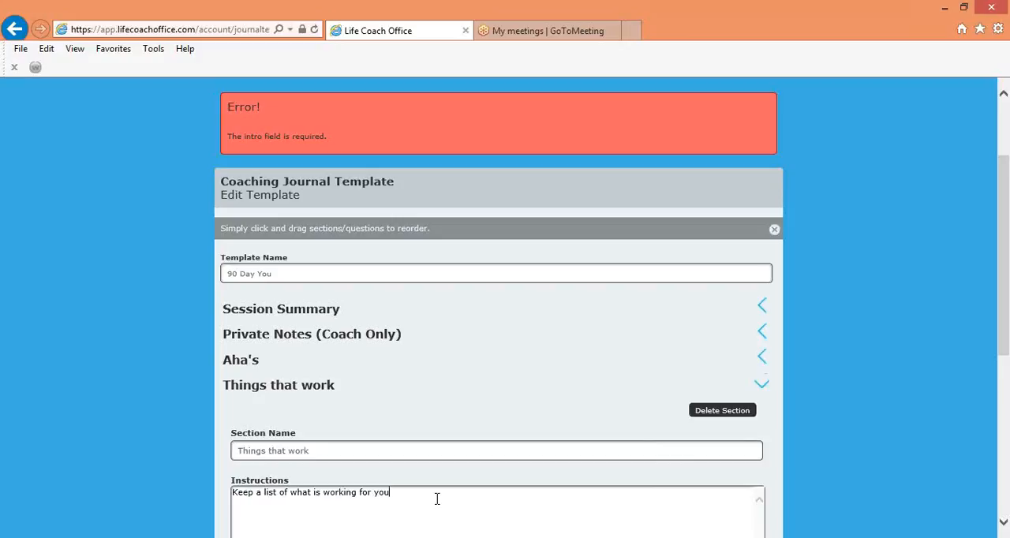
# Set the "Things that work" section to be editable by Only Clients and viewable by All
pyautogui.scroll(-3, 436, 498)
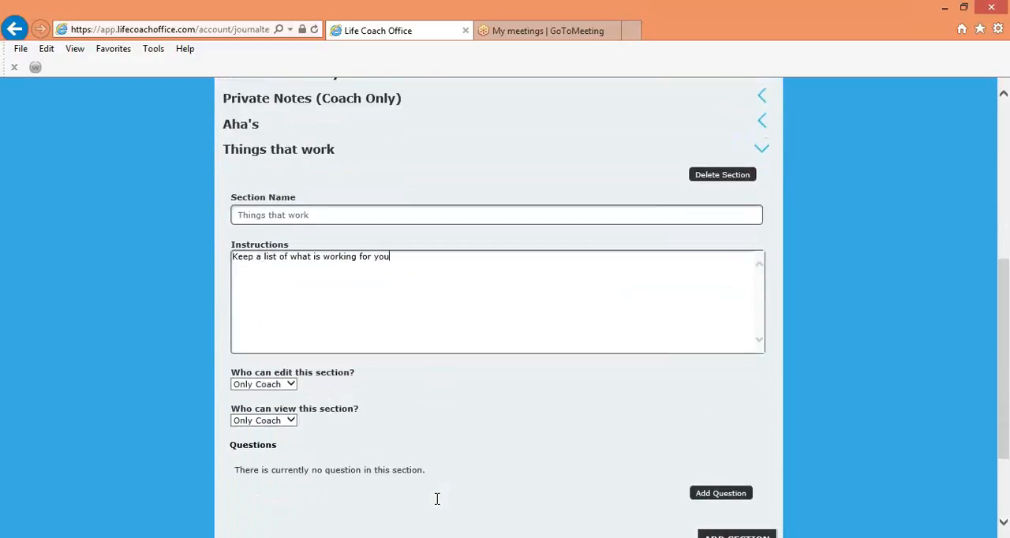
pyautogui.click(288, 387)
pyautogui.click(271, 399)
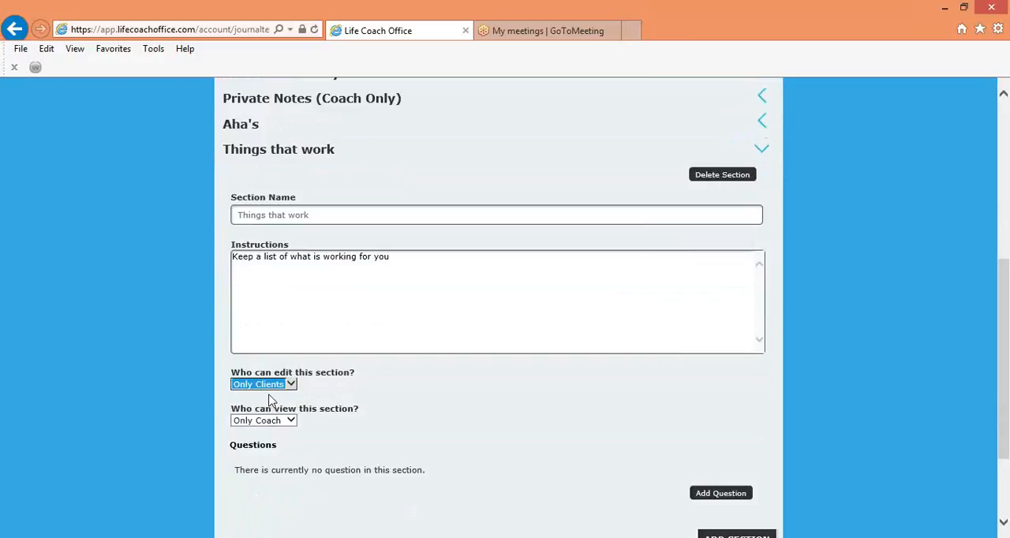
pyautogui.click(292, 423)
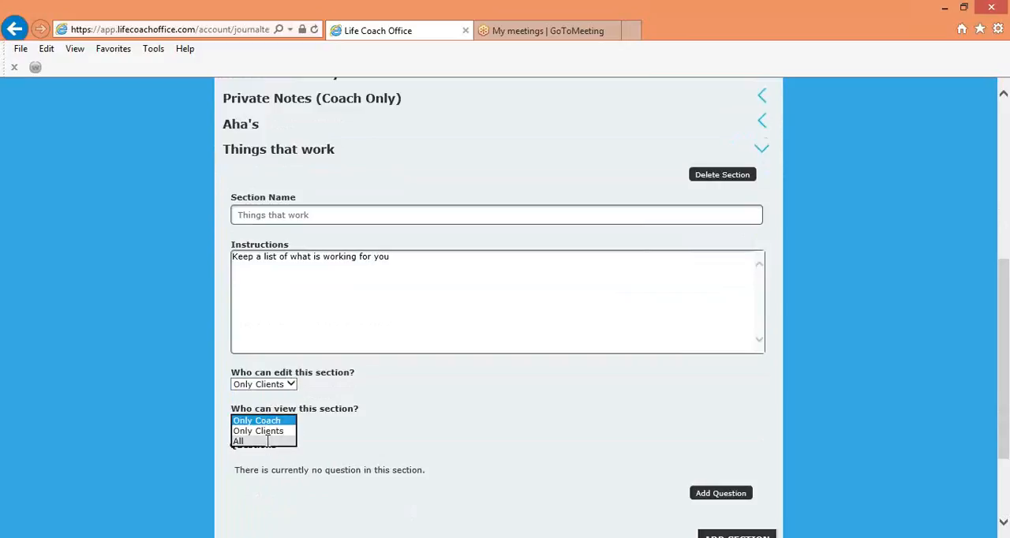
pyautogui.click(263, 441)
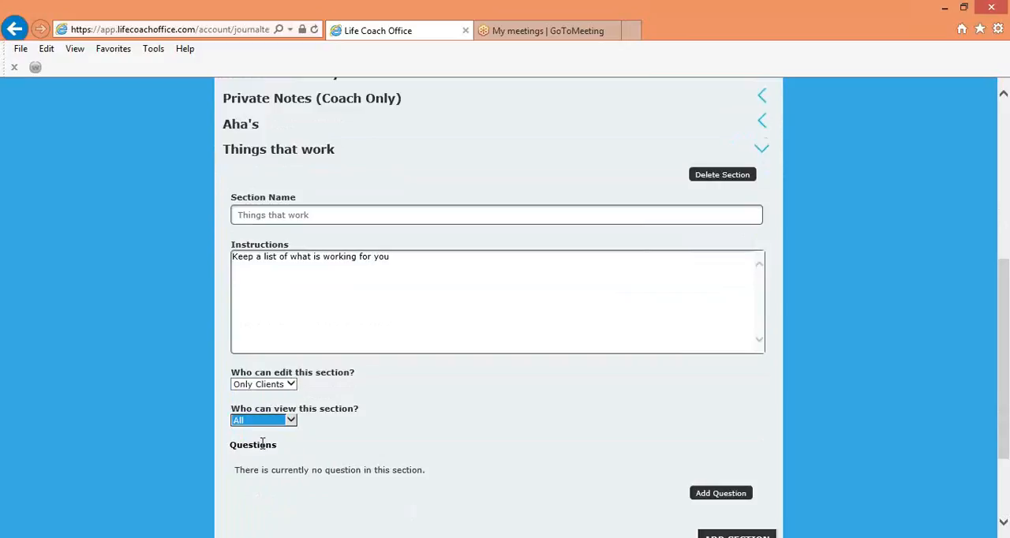
# Add a question to the "Things that work" section reading "What is the one thing that works so far that you do not want to change"
pyautogui.click(713, 496)
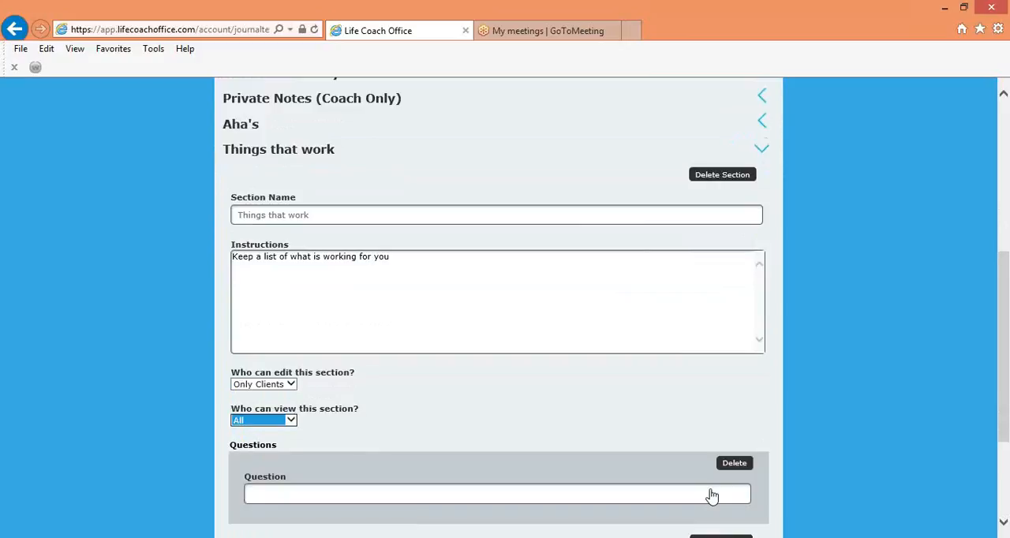
pyautogui.click(669, 498)
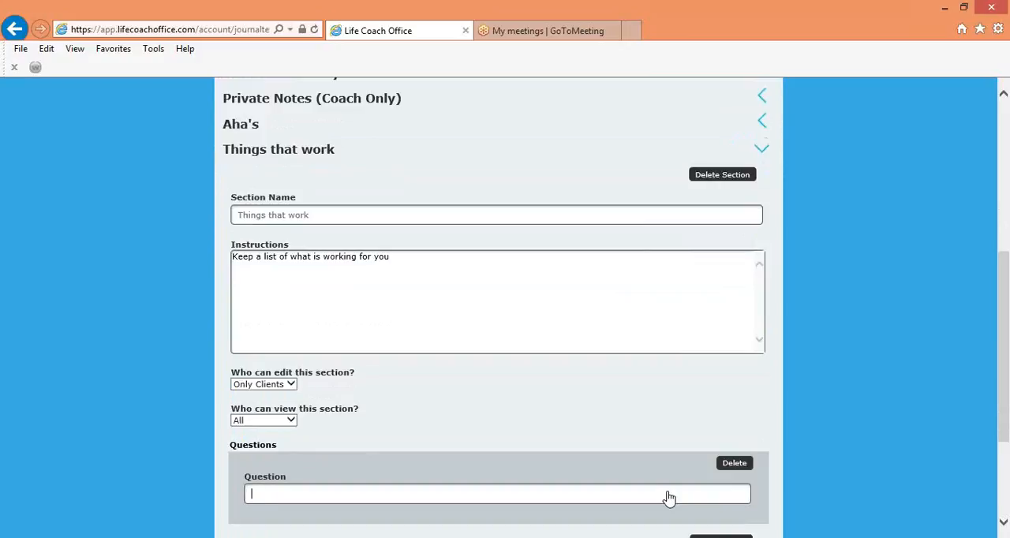
pyautogui.write('What is t')
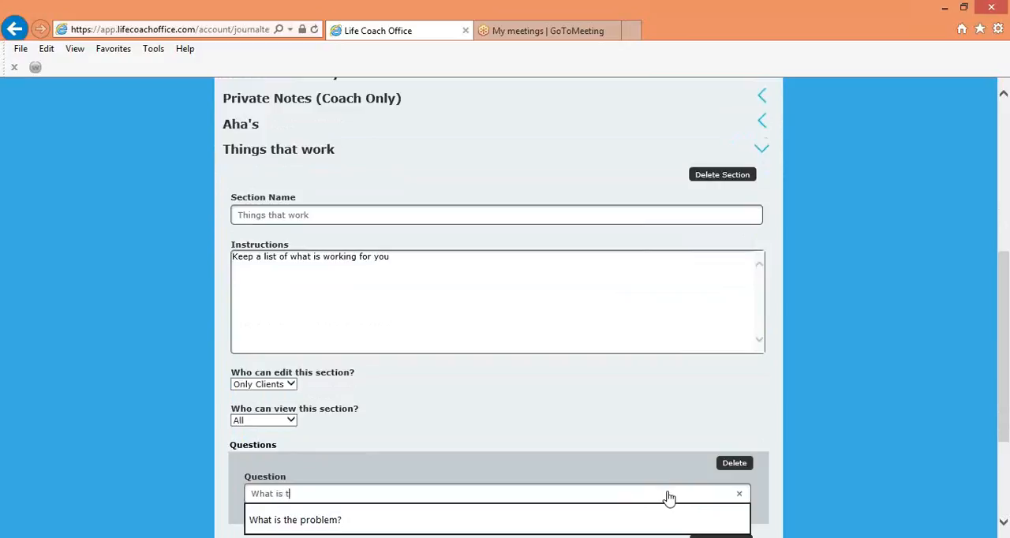
pyautogui.write('he one thing that works')
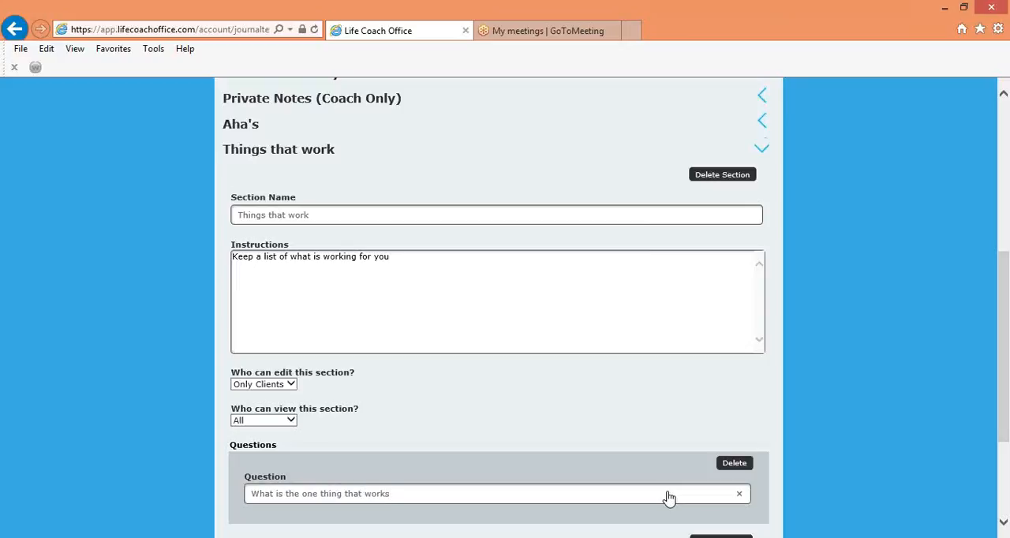
pyautogui.write(' so far that you do not wa')
pyautogui.write('nt to change')
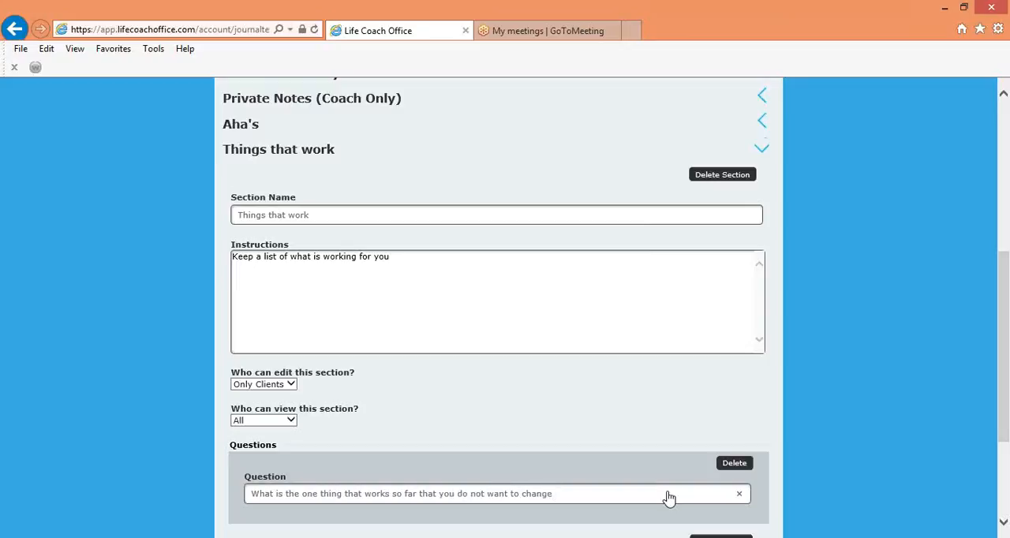
# Save the "90 Day You" template and set it as the default coaching journal template
pyautogui.scroll(-2, 668, 498)
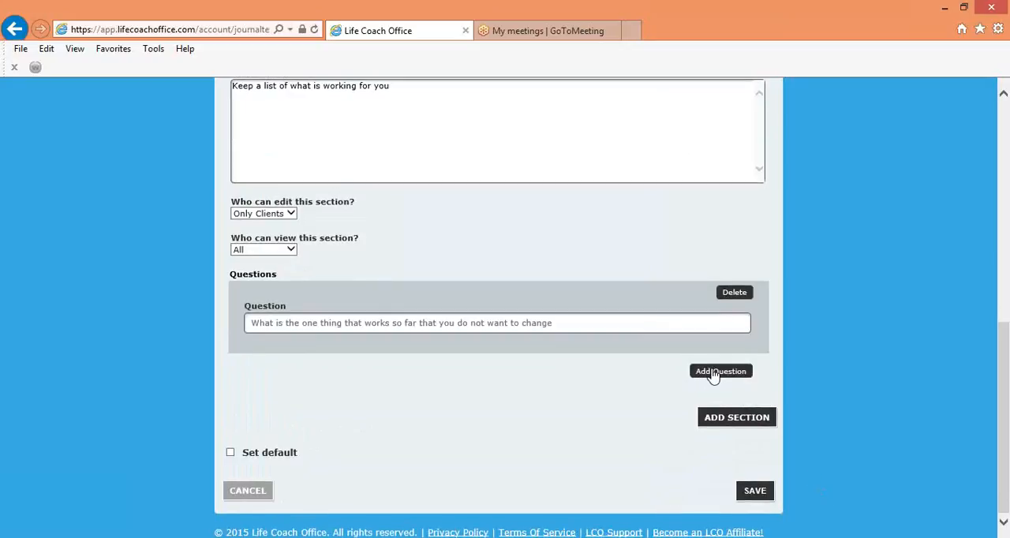
pyautogui.click(754, 493)
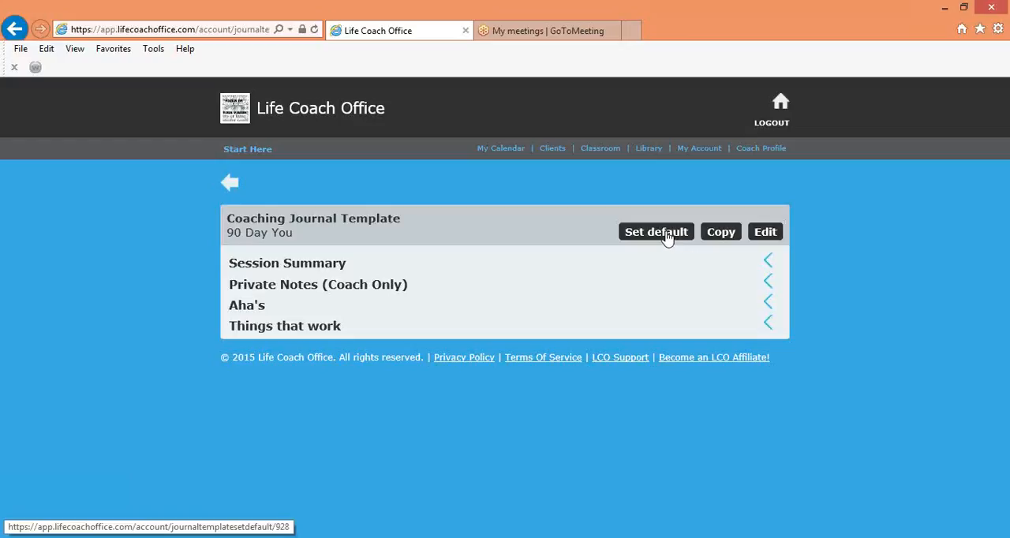
pyautogui.click(667, 237)
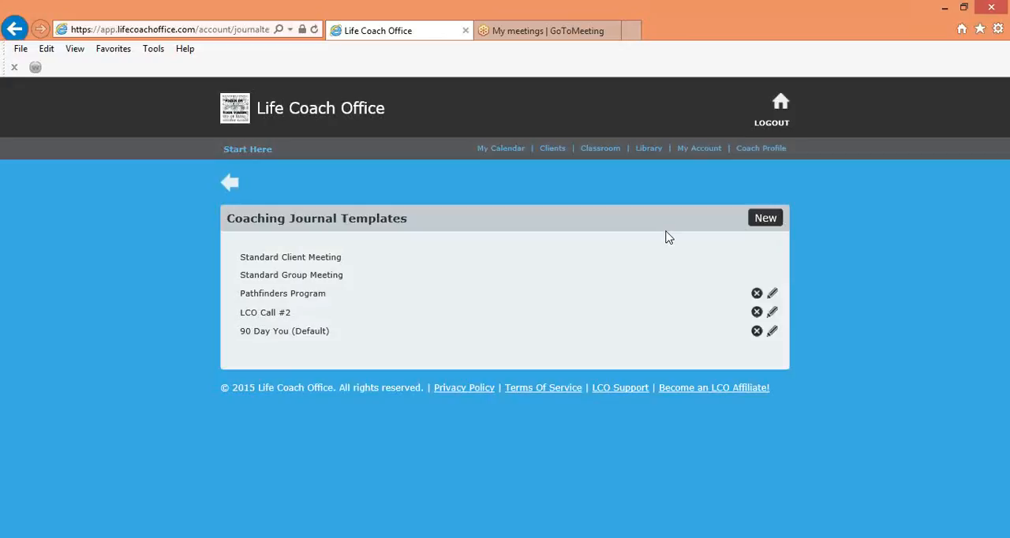
# Start a new meeting from the calendar and choose the Pathfinders Program client as its participant
pyautogui.click(555, 149)
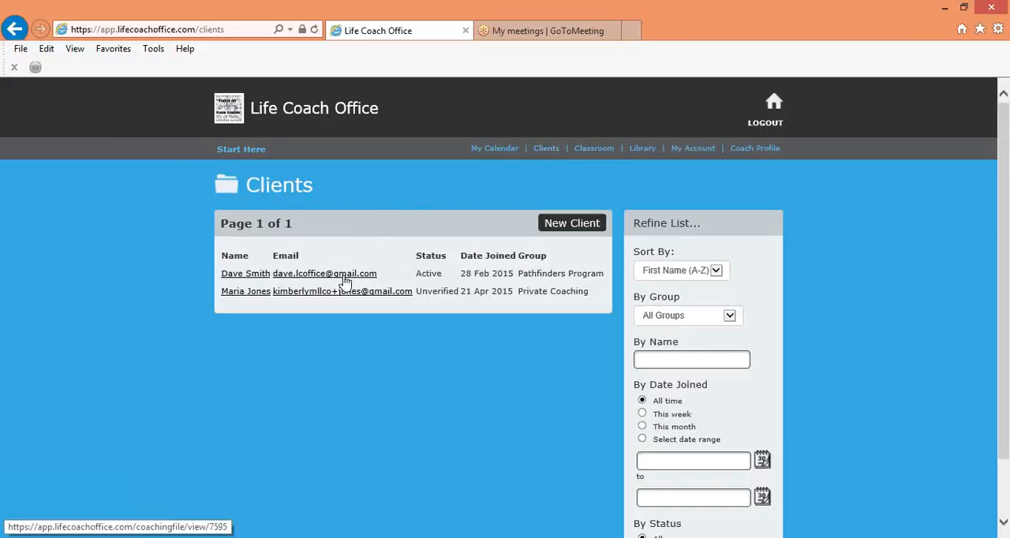
pyautogui.click(598, 154)
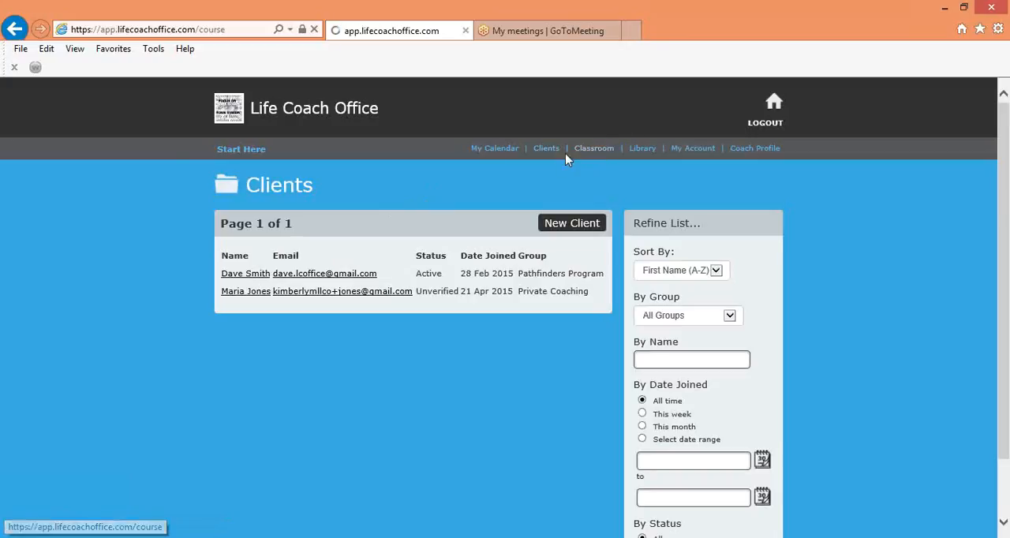
pyautogui.click(504, 150)
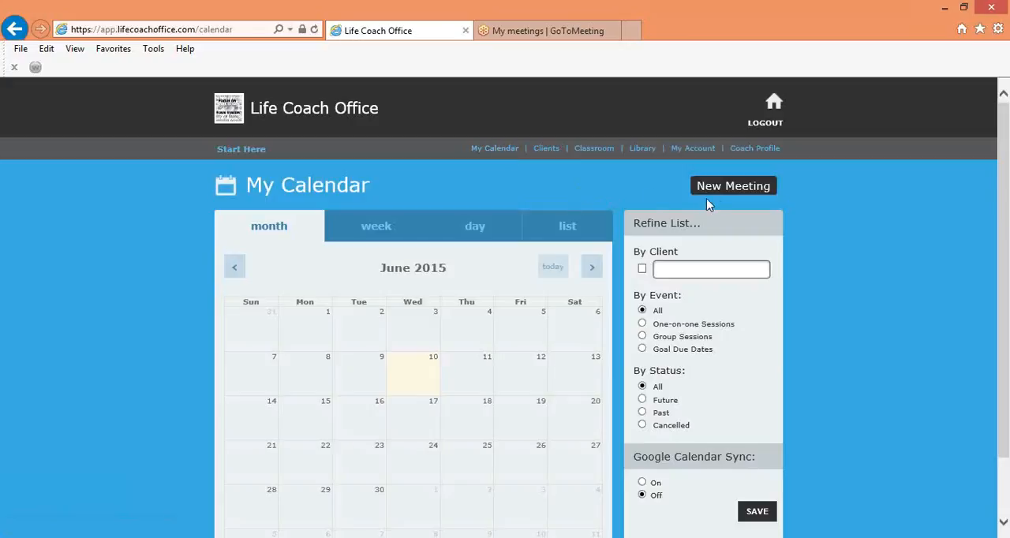
pyautogui.click(730, 187)
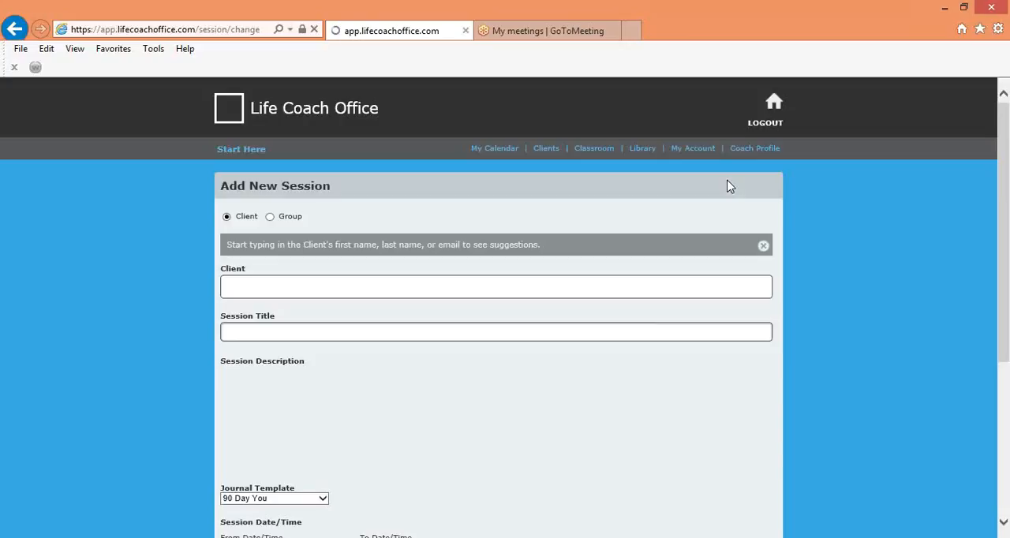
pyautogui.click(395, 290)
pyautogui.write('dave')
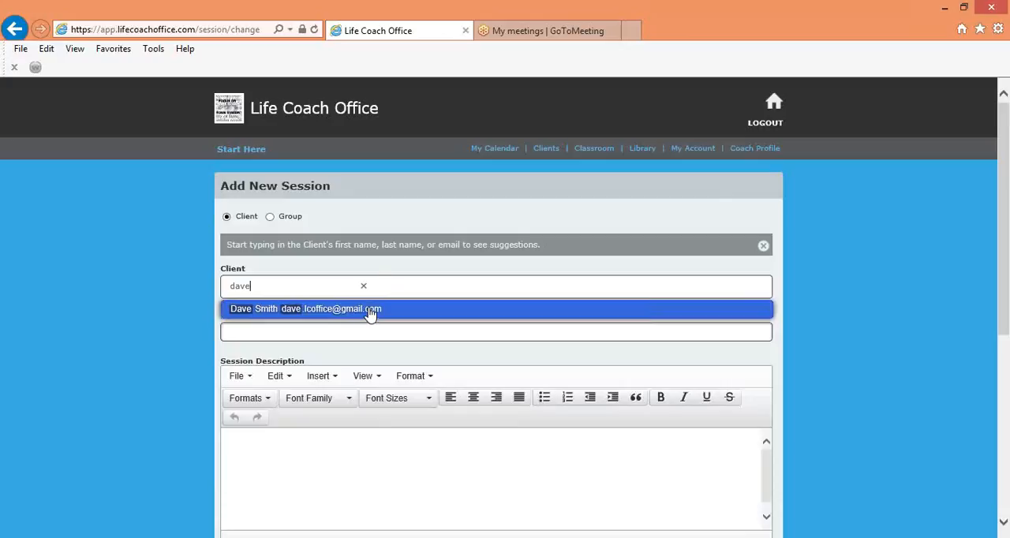
pyautogui.click(371, 313)
# Title the new session "90 Day You Session 1"
pyautogui.click(357, 335)
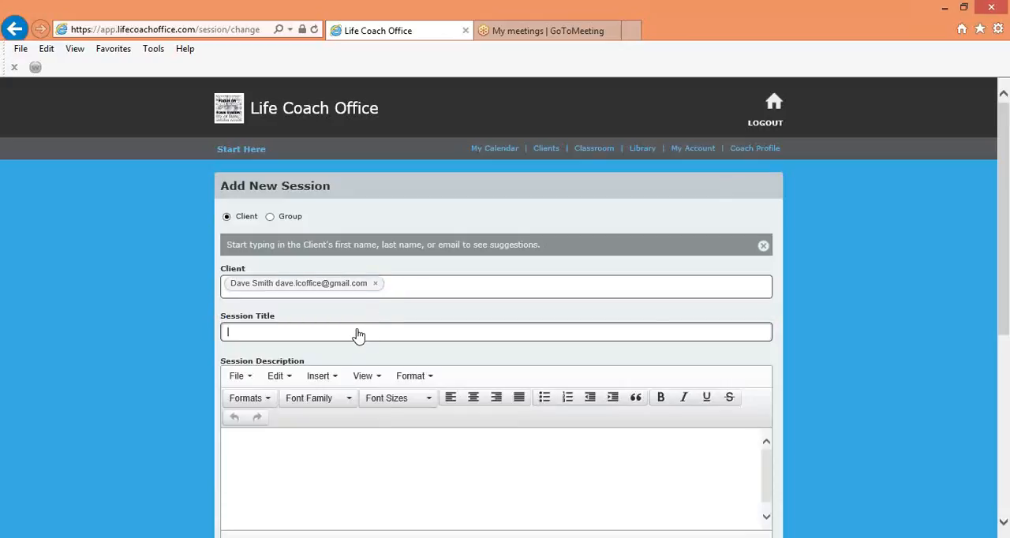
pyautogui.write('90 Day You Session 1')
# Write a session description greeting the client by first name, followed by "cant wait for our meeting. Please come ready!"
pyautogui.press('Tab')
pyautogui.write('Hi Dayve')
pyautogui.press('BackSpace')
pyautogui.press('BackSpace')
pyautogui.press('BackSpace')
pyautogui.write('ve, cant wait for our meeting.  Please come ready!')
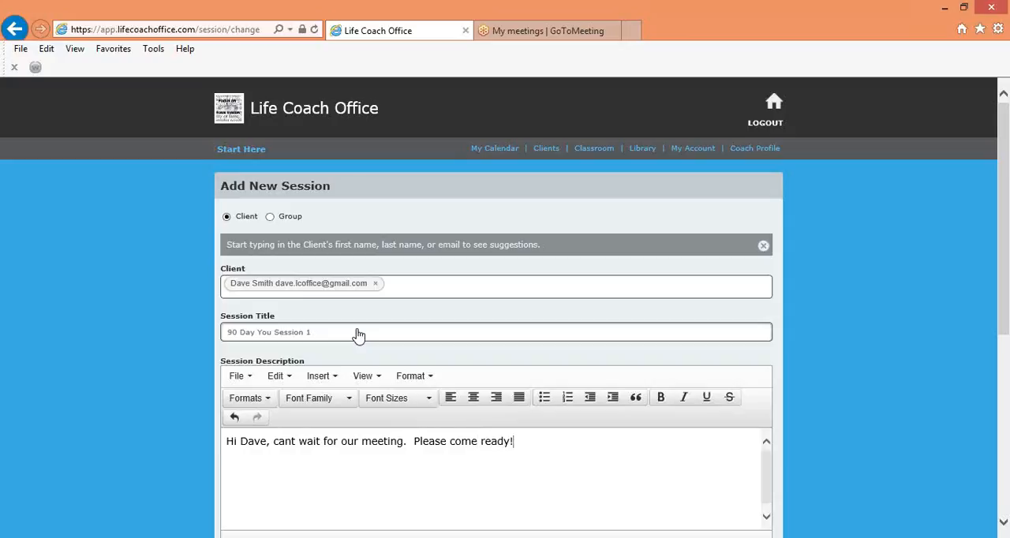
# Set the session's start date to 12 Jun 2015
pyautogui.scroll(-4, 359, 335)
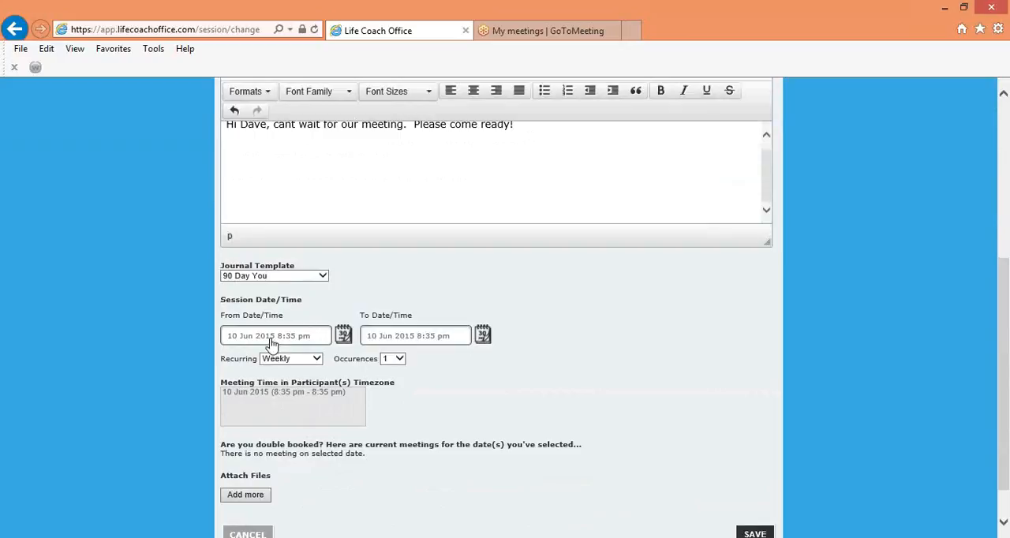
pyautogui.click(343, 335)
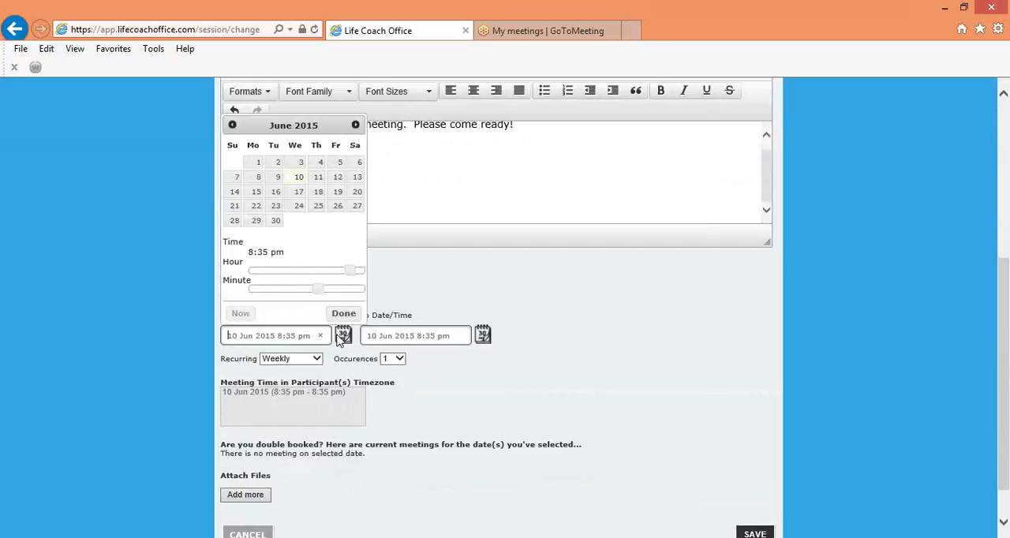
pyautogui.click(338, 186)
pyautogui.click(348, 316)
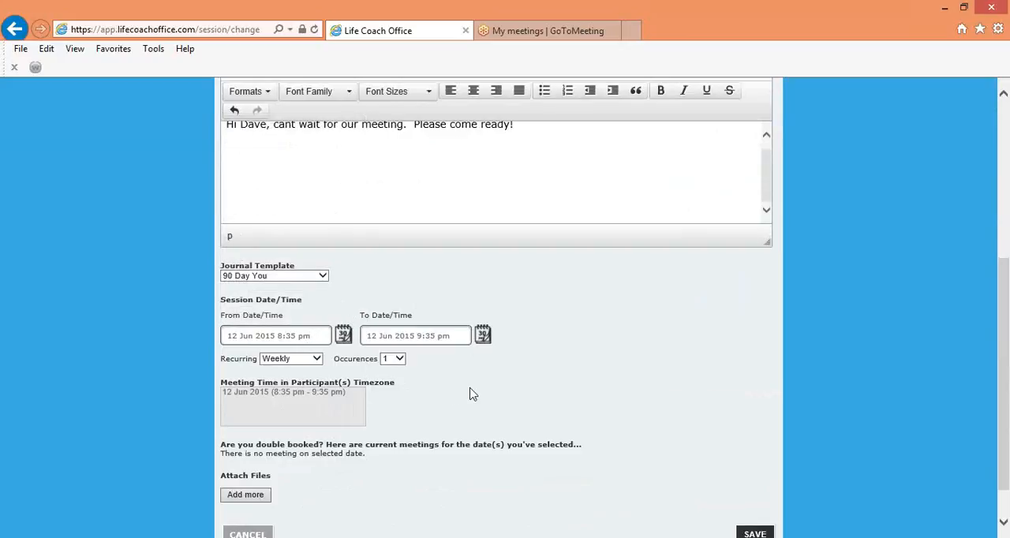
# Save the session and open its coaching journal
pyautogui.scroll(-2, 470, 395)
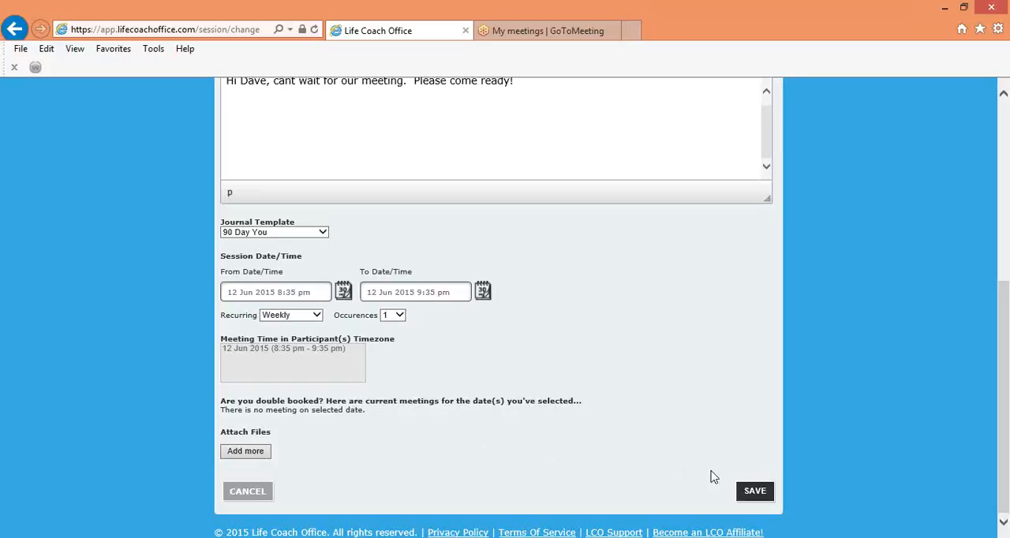
pyautogui.click(761, 492)
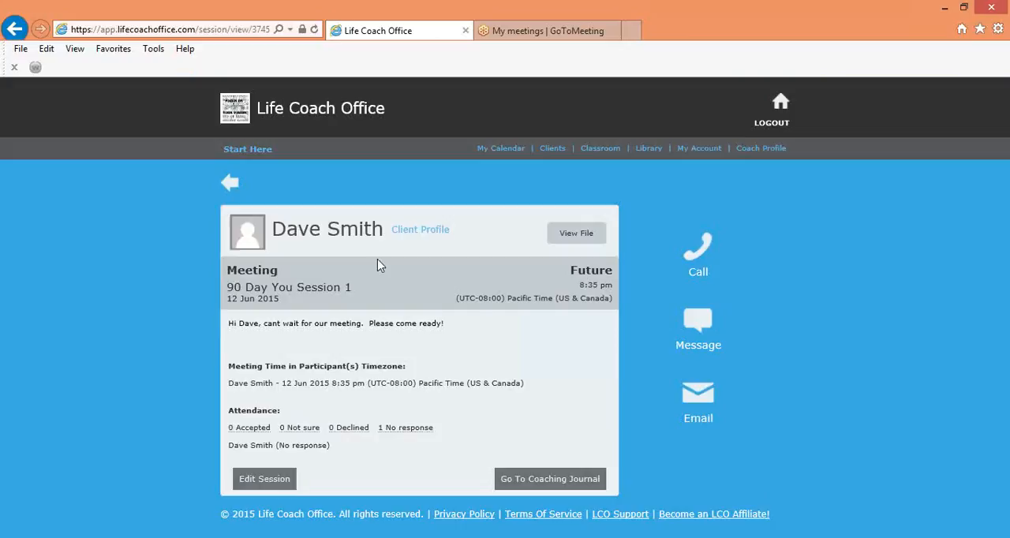
pyautogui.click(535, 478)
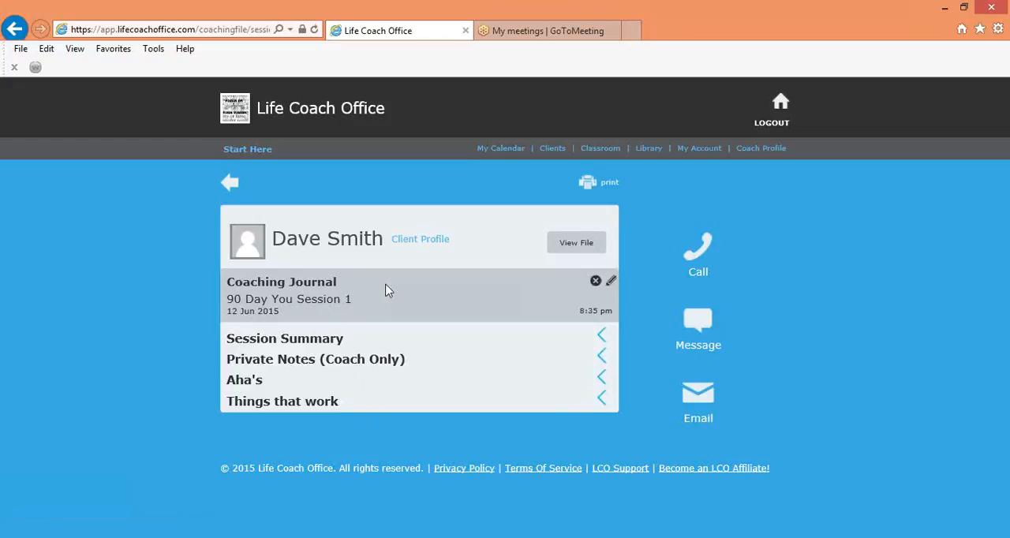
# Start a new meeting from the calendar and assign it to the same client as "90 Day You Session 1"
pyautogui.click(552, 149)
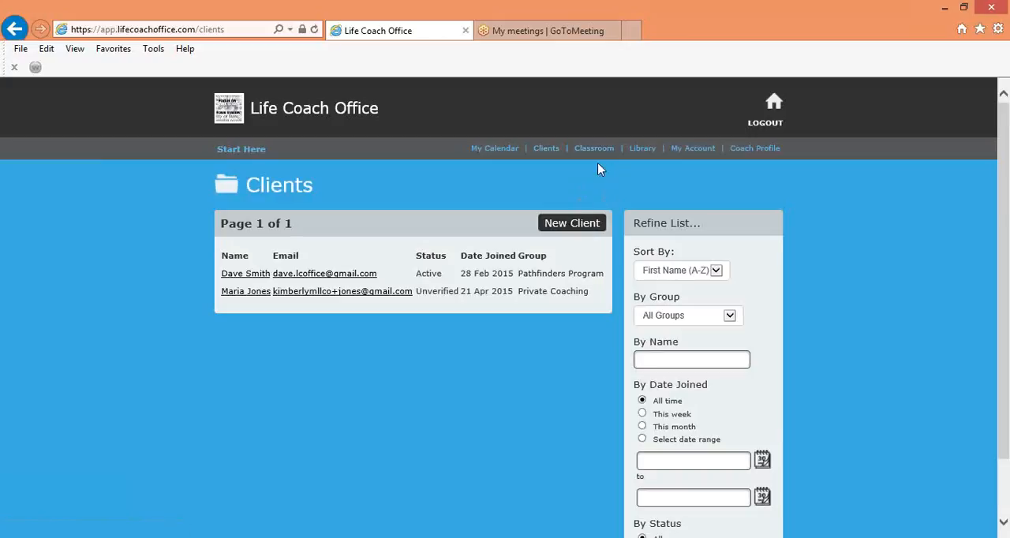
pyautogui.click(495, 152)
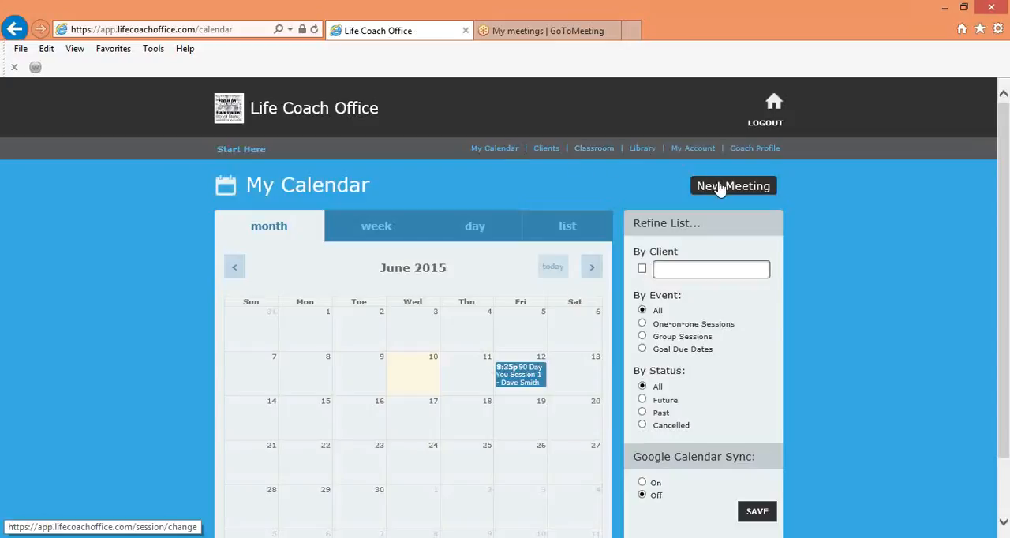
pyautogui.click(720, 190)
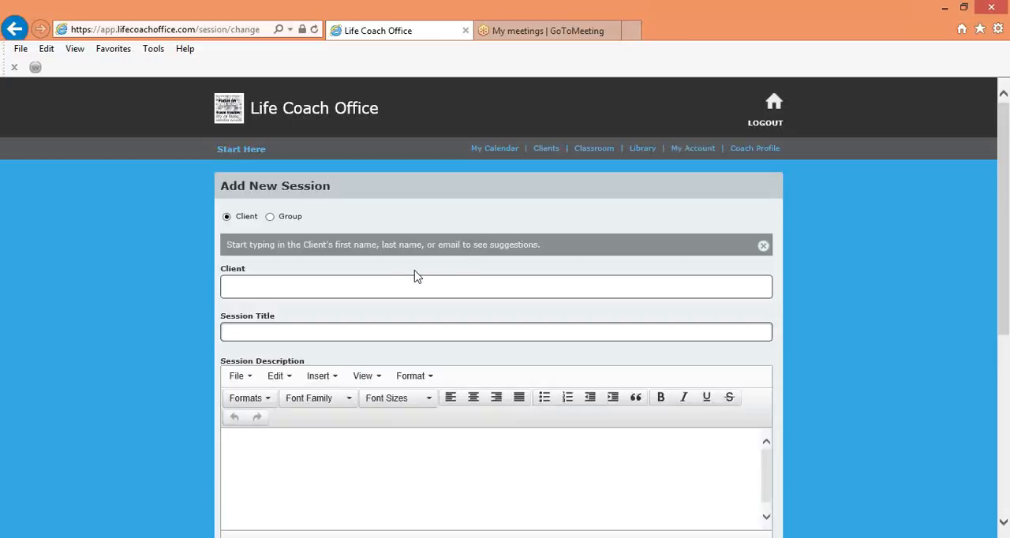
pyautogui.click(420, 288)
pyautogui.write('ve')
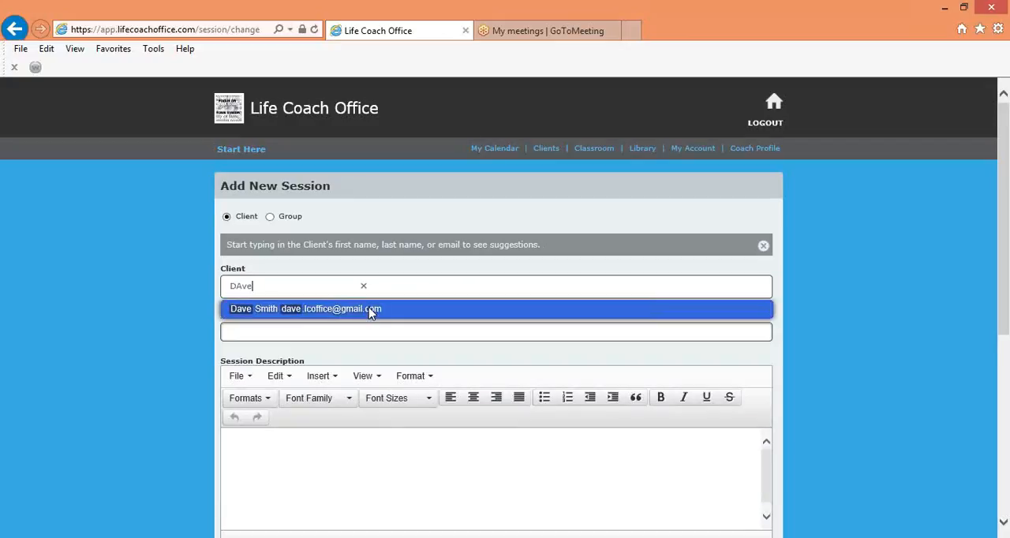
pyautogui.click(371, 310)
# Title the new session "Session 2"
pyautogui.click(359, 338)
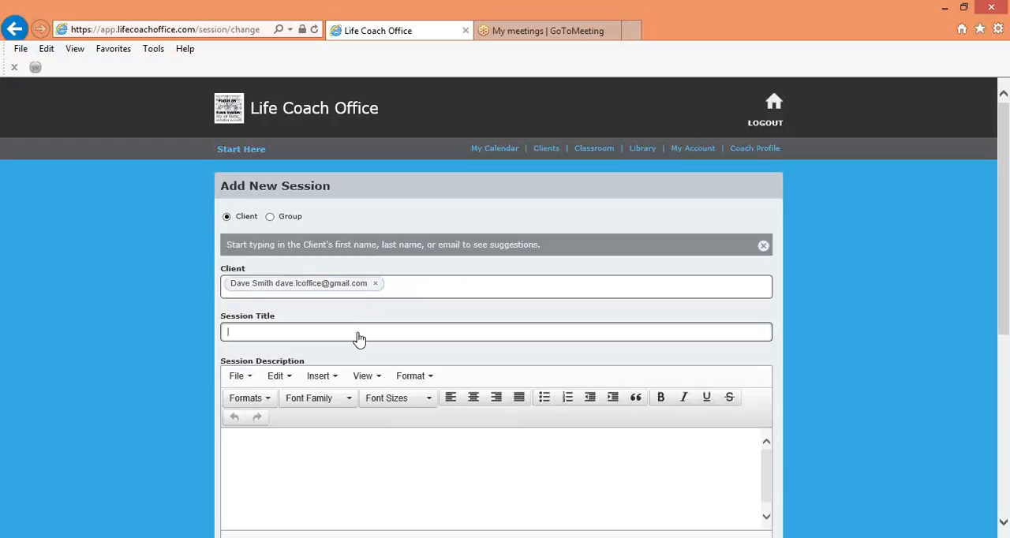
pyautogui.write('SEss')
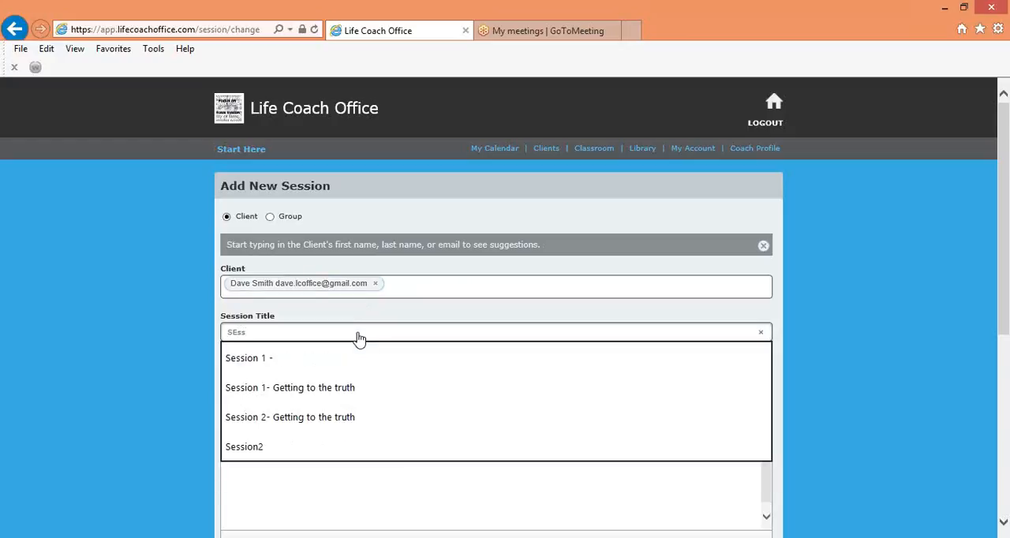
pyautogui.write('ion')
pyautogui.press('BackSpace')
pyautogui.press('BackSpace')
pyautogui.press('BackSpace')
pyautogui.press('BackSpace')
pyautogui.press('BackSpace')
pyautogui.press('BackSpace')
pyautogui.press('BackSpace')
pyautogui.write('ession 2')
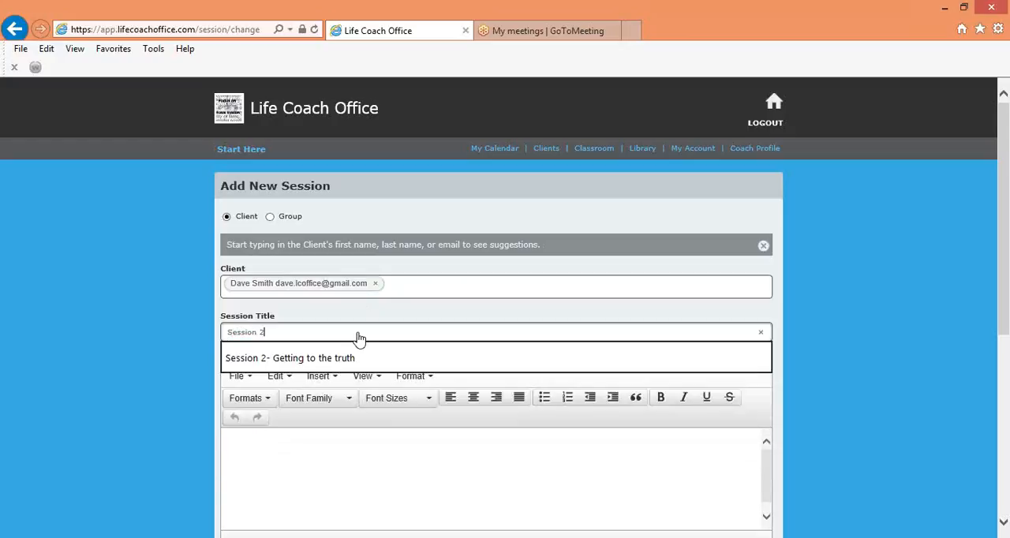
# Write the session description "You are doing great! See you next week"
pyautogui.press('Tab')
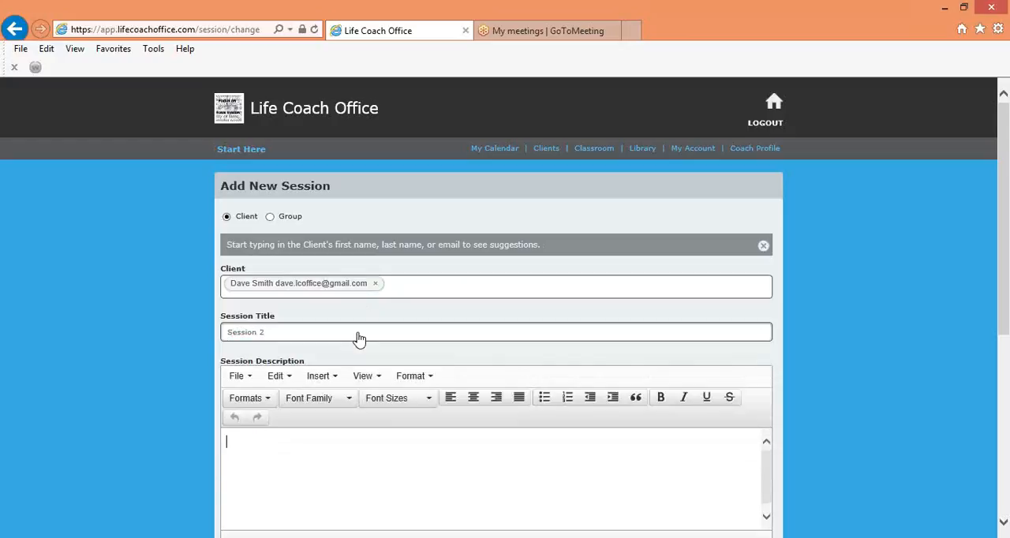
pyautogui.write('You are doing great!  ')
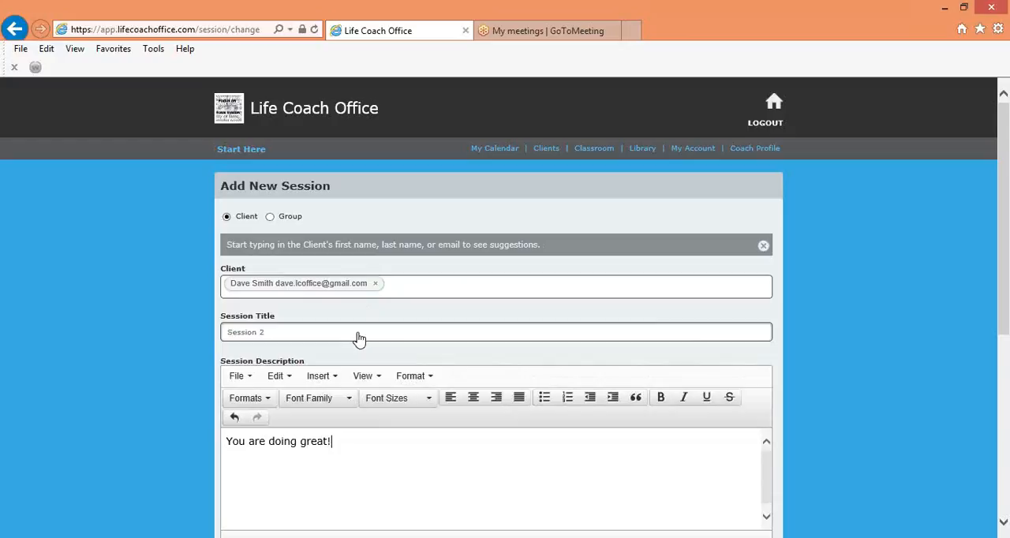
pyautogui.write('See you next week')
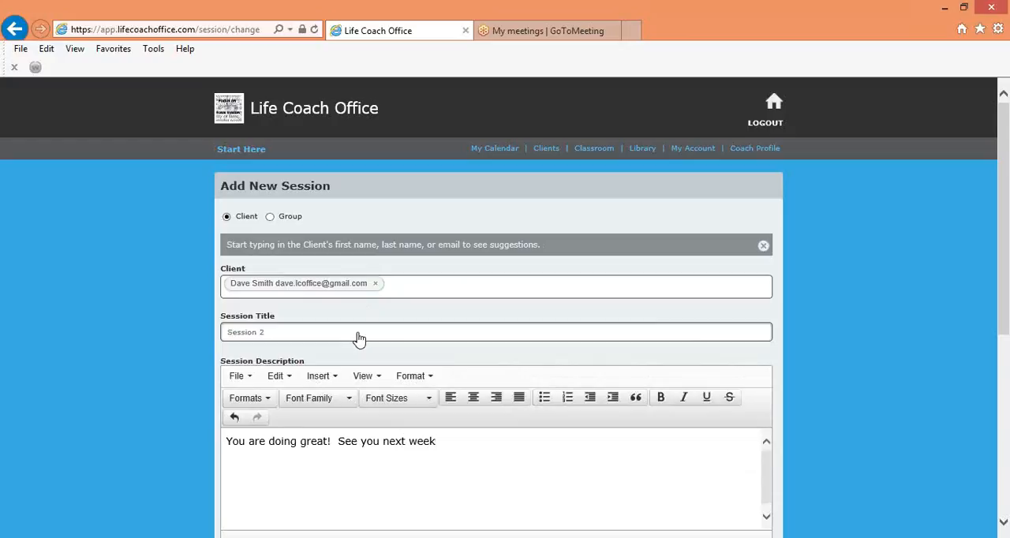
# Choose the Standard Client Meeting journal template and set the session's start date to 19 Jun 2015
pyautogui.scroll(-5, 359, 339)
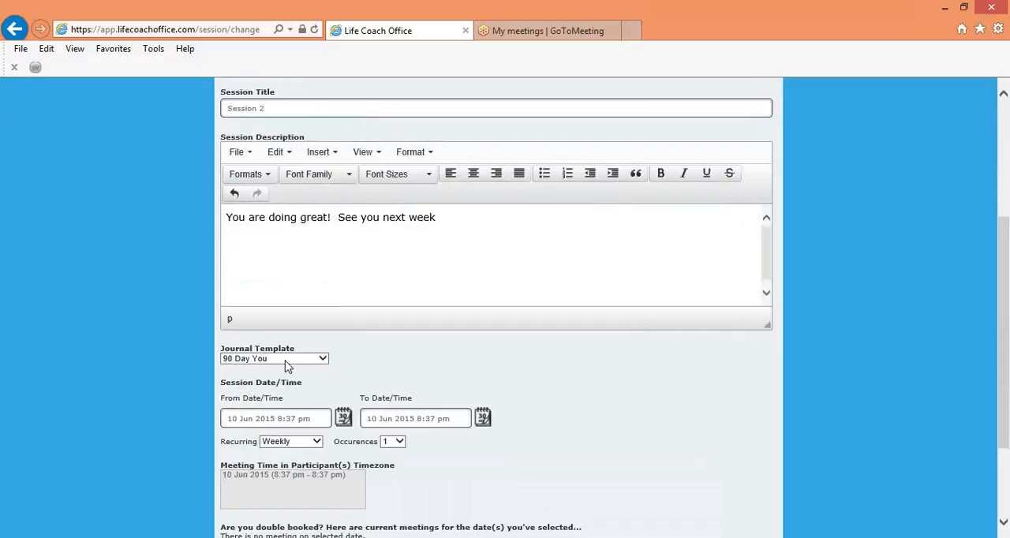
pyautogui.click(323, 359)
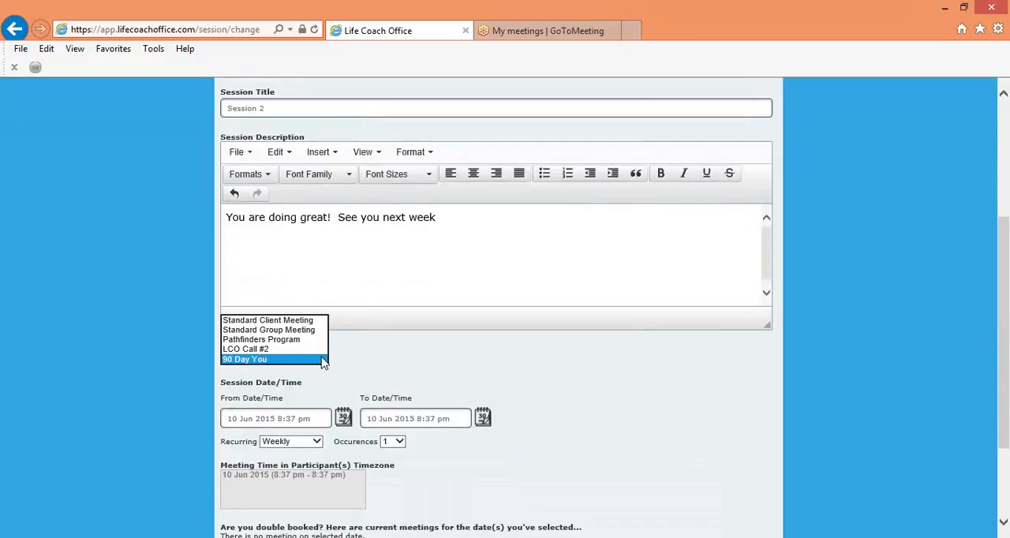
pyautogui.click(310, 321)
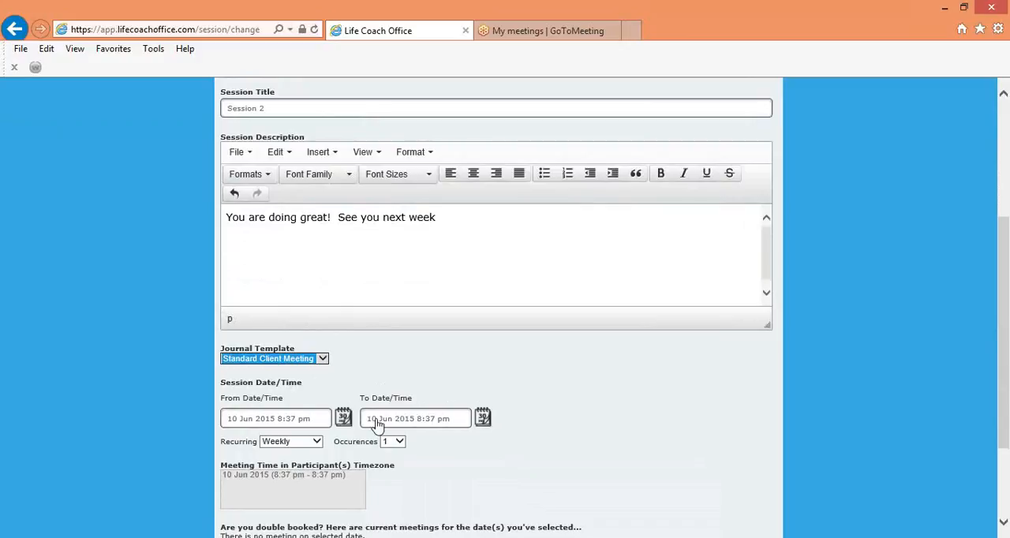
pyautogui.click(343, 418)
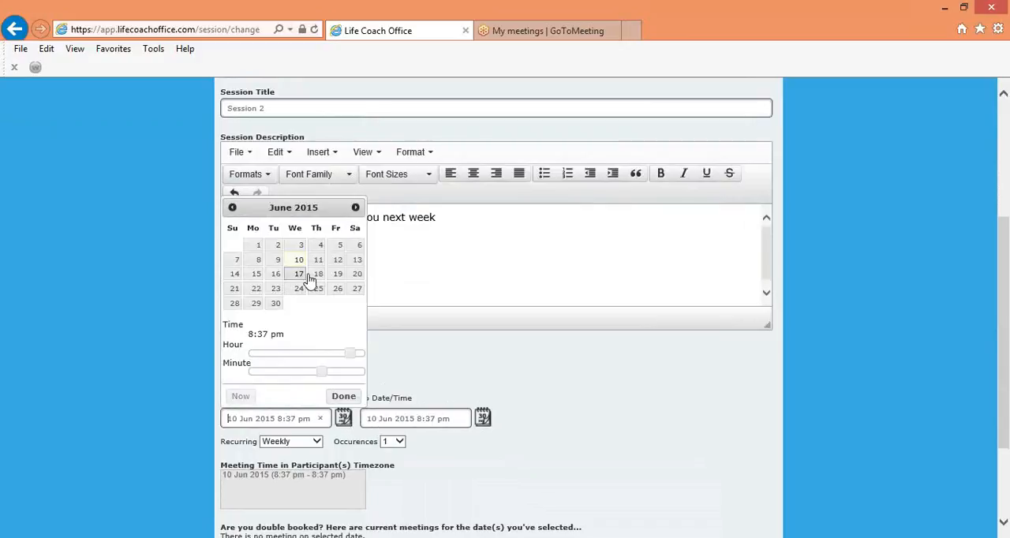
pyautogui.click(337, 274)
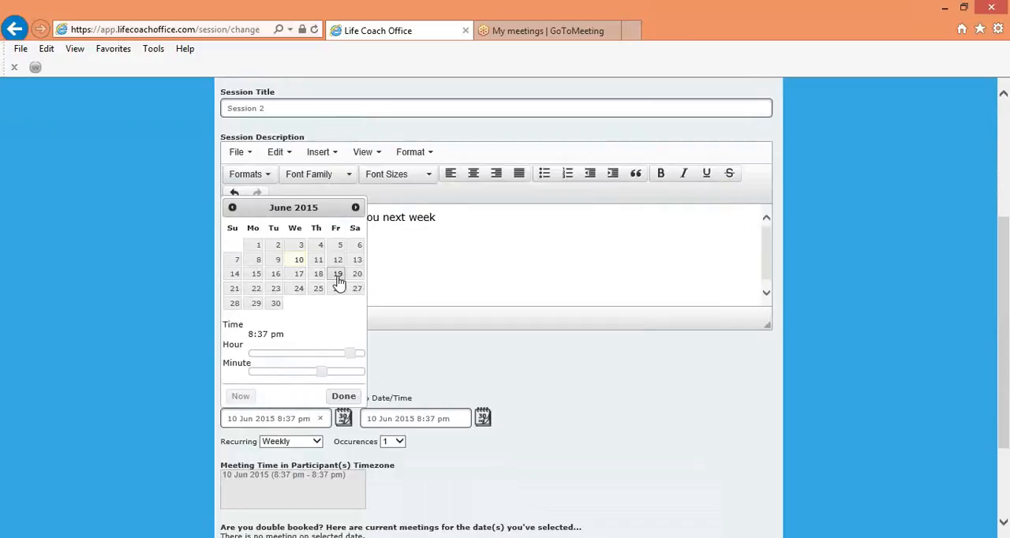
pyautogui.click(570, 418)
# Save Session 2 and open its coaching journal
pyautogui.scroll(-3, 571, 418)
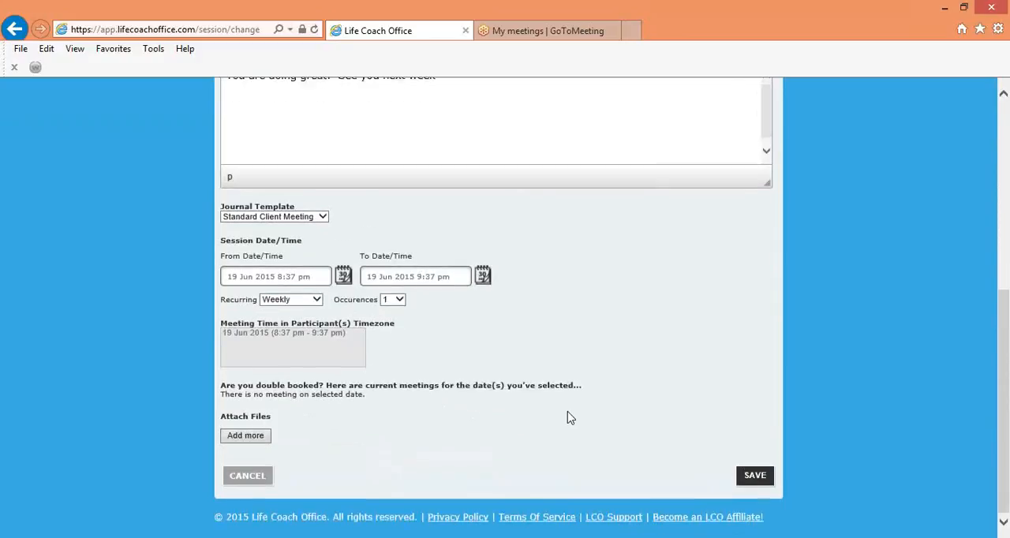
pyautogui.click(753, 497)
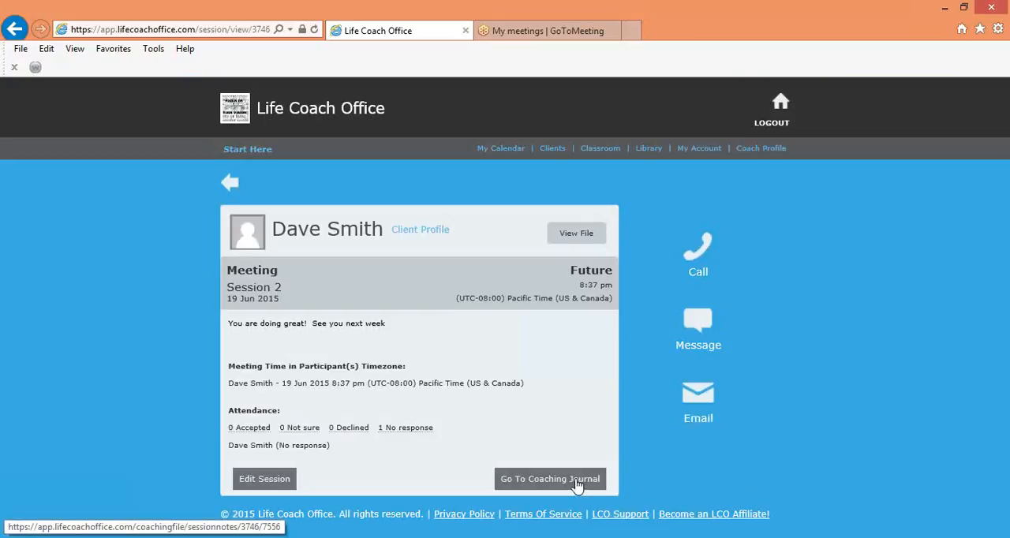
pyautogui.click(577, 480)
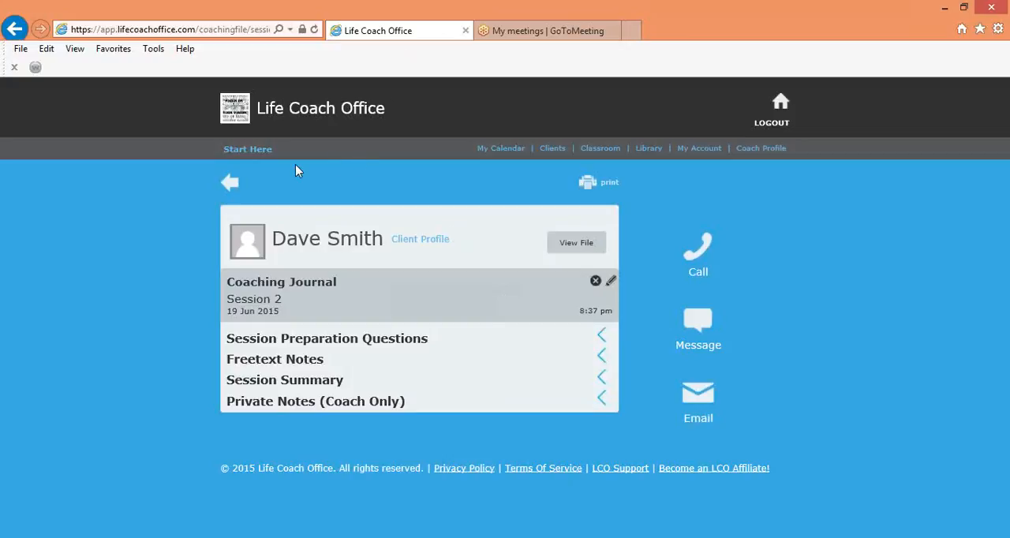
# Leave the coaching journal and return to the home page
pyautogui.click(231, 186)
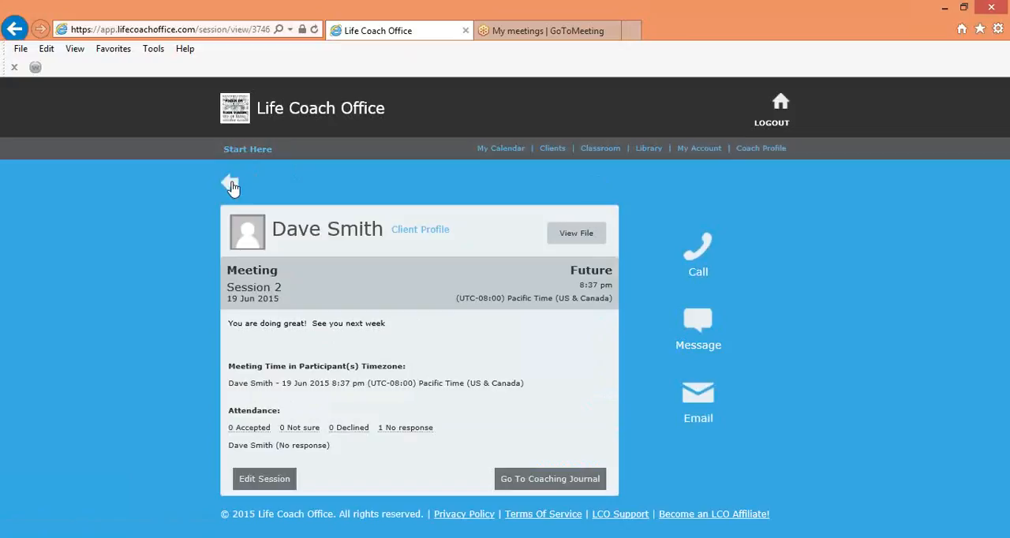
pyautogui.click(785, 107)
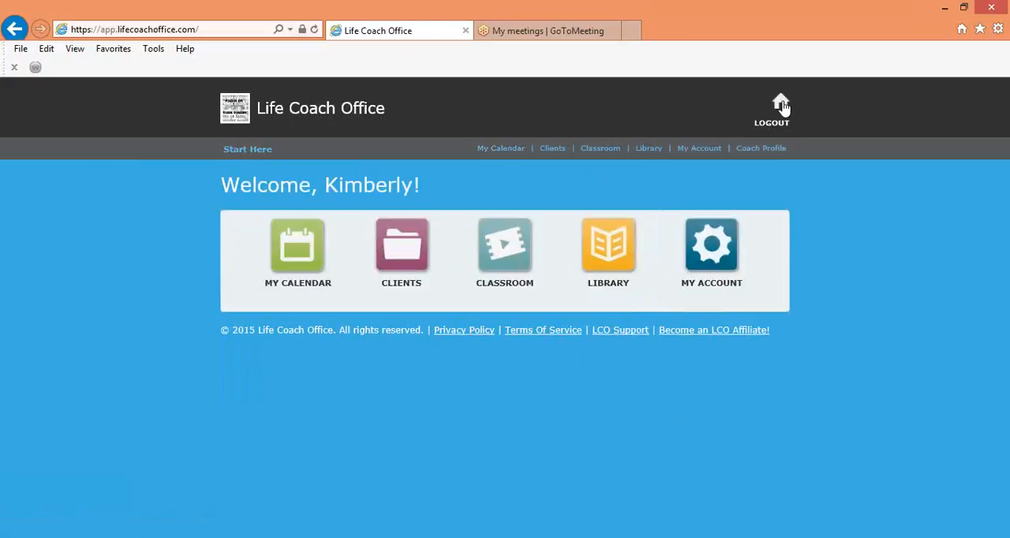